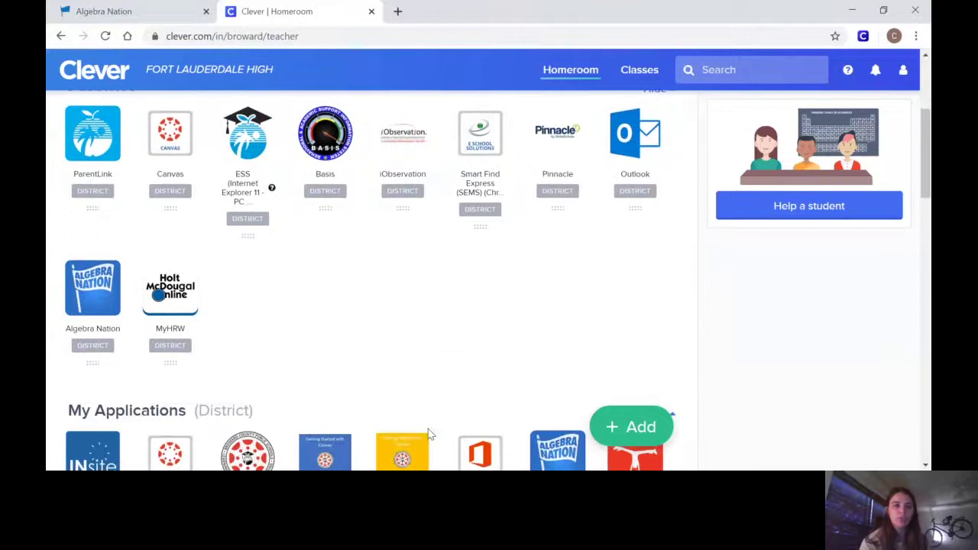
# Launch Algebra Nation from the Clever homeroom into the Student Area.
pyautogui.click(90, 301)
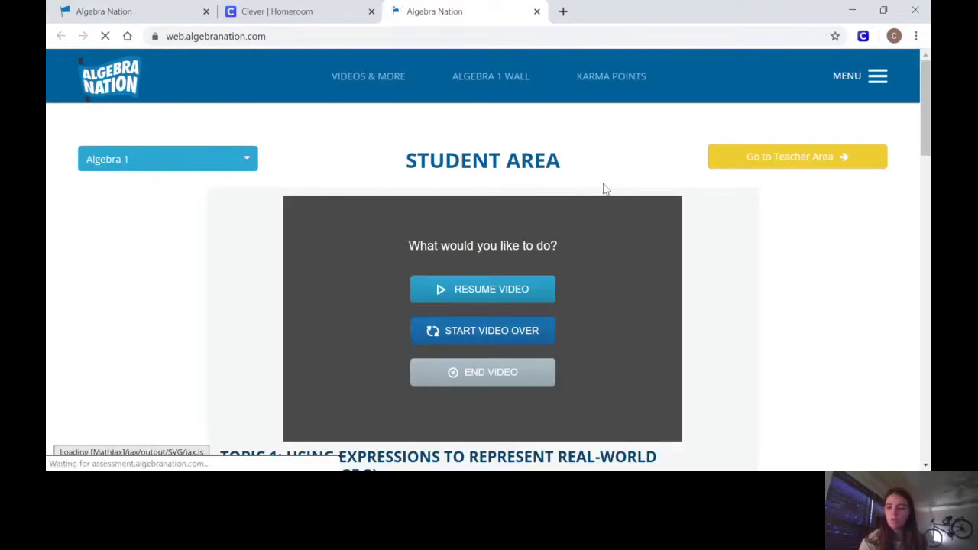
pyautogui.scroll(-3, 604, 190)
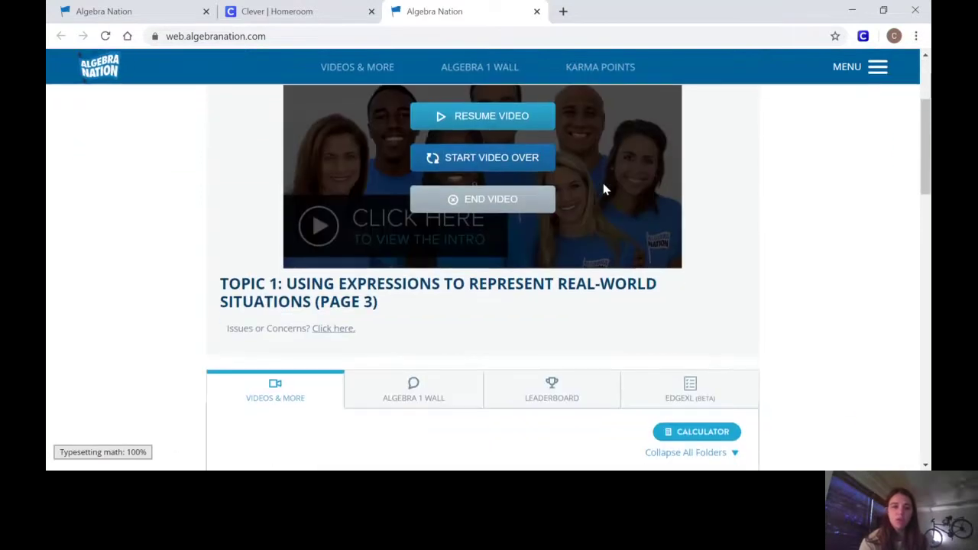
pyautogui.scroll(-4, 604, 189)
pyautogui.scroll(4, 604, 189)
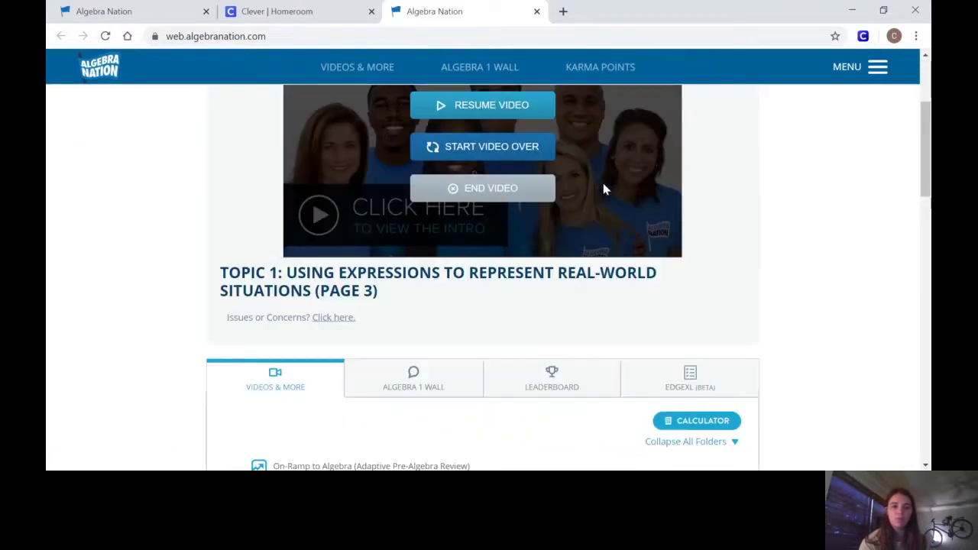
pyautogui.scroll(3, 603, 189)
# Switch the Student Area course from Algebra 1 to Geometry and browse its sections.
pyautogui.click(152, 160)
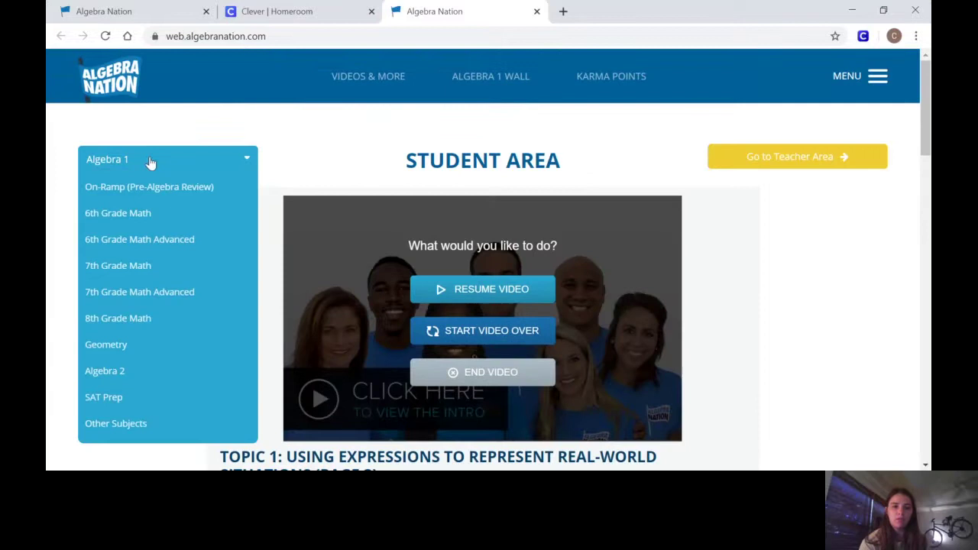
pyautogui.click(107, 347)
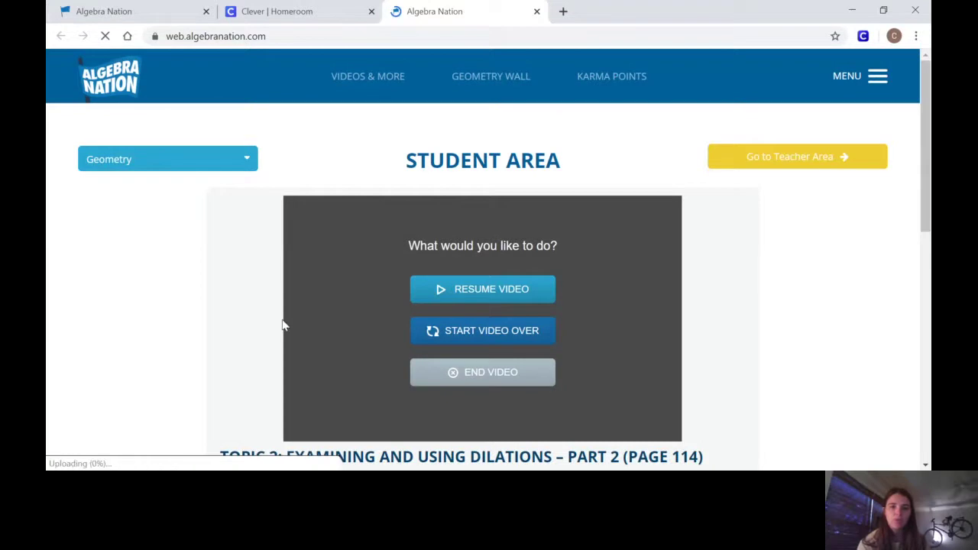
pyautogui.scroll(-5, 283, 325)
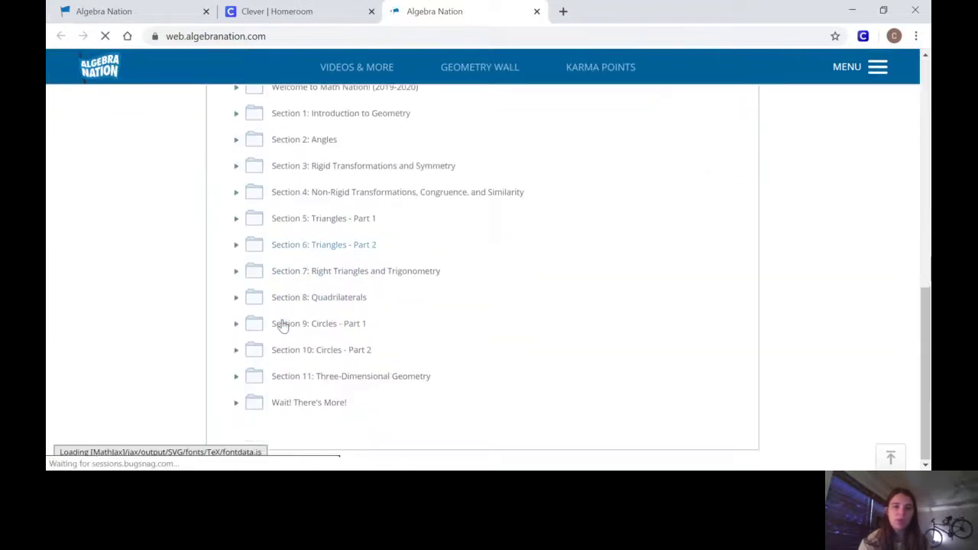
# Expand Section 7: Right Triangles and Trigonometry and scroll through its topic list.
pyautogui.click(306, 272)
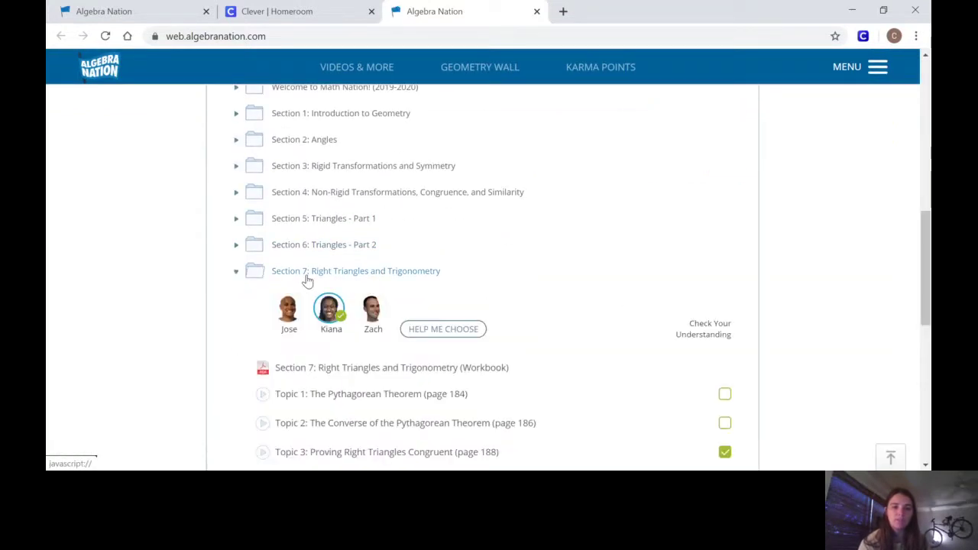
pyautogui.scroll(-3, 616, 298)
pyautogui.scroll(-1, 618, 298)
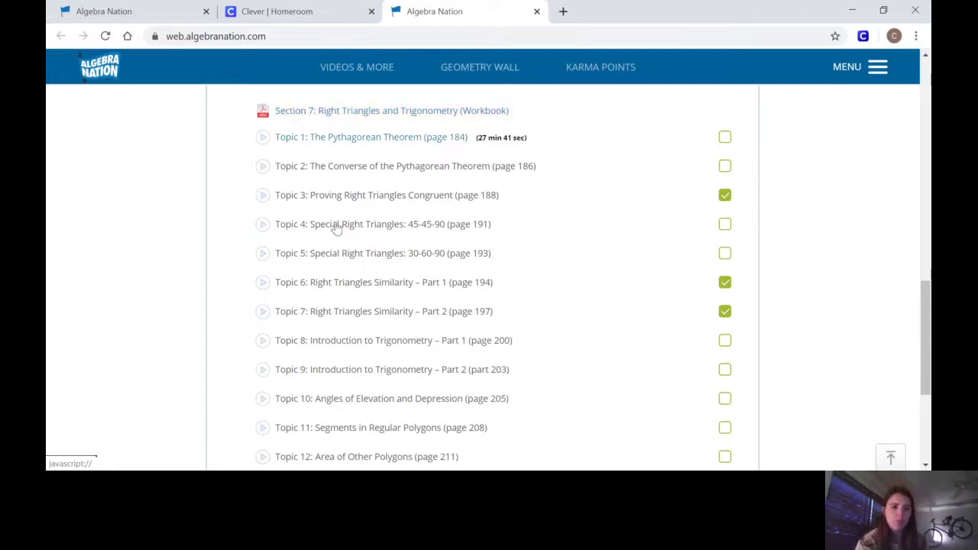
# Start and pause the Topic 6: Right Triangles Similarity – Part 1 video, then return to the topics.
pyautogui.click(338, 293)
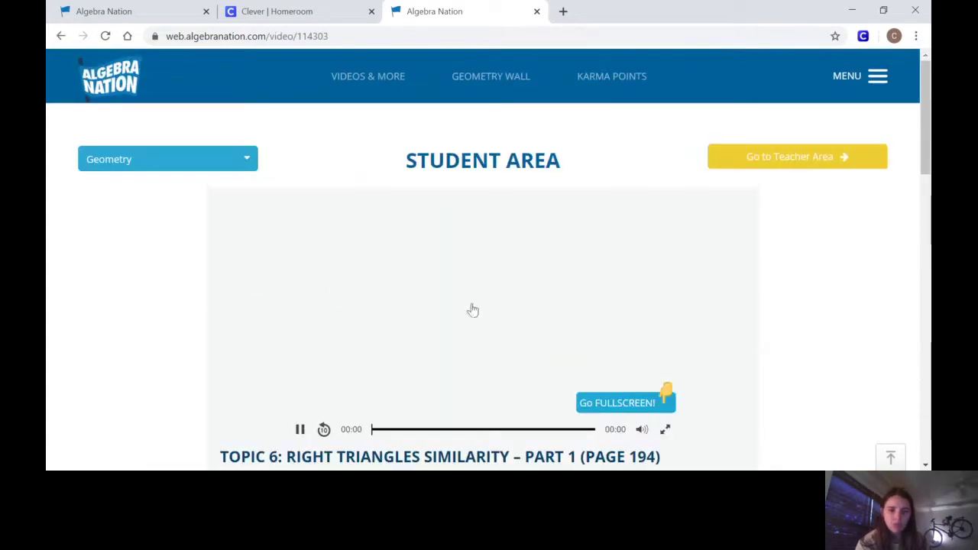
pyautogui.click(301, 430)
pyautogui.scroll(-2, 546, 371)
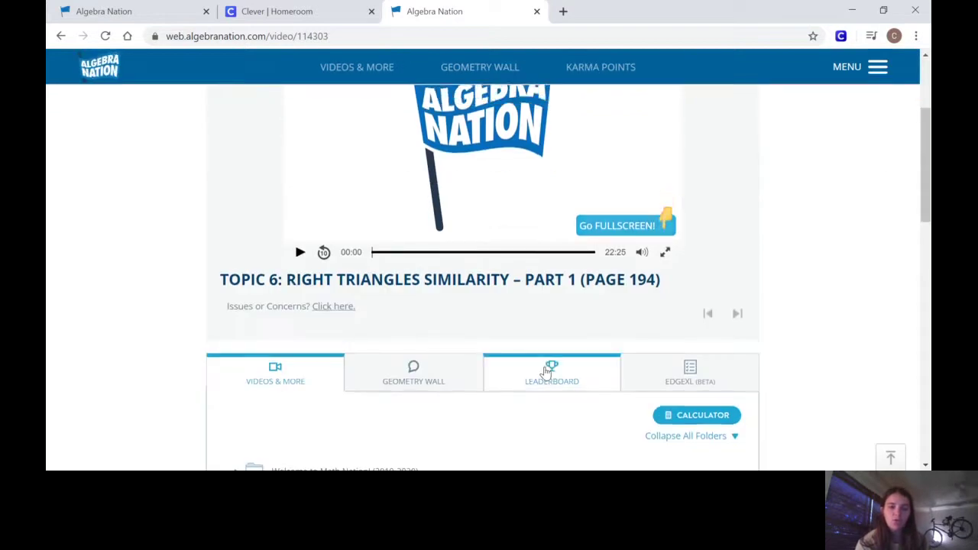
pyautogui.scroll(-7, 545, 371)
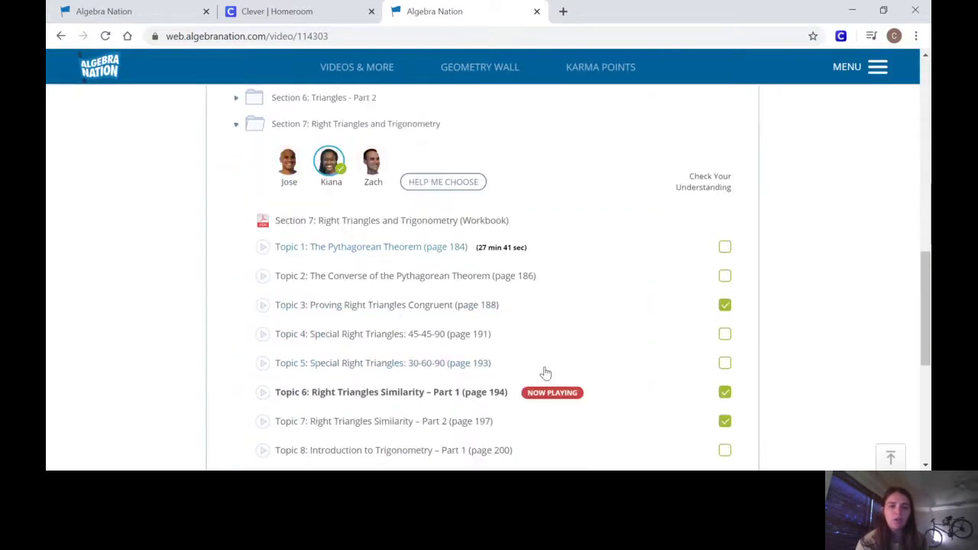
pyautogui.scroll(-2, 546, 371)
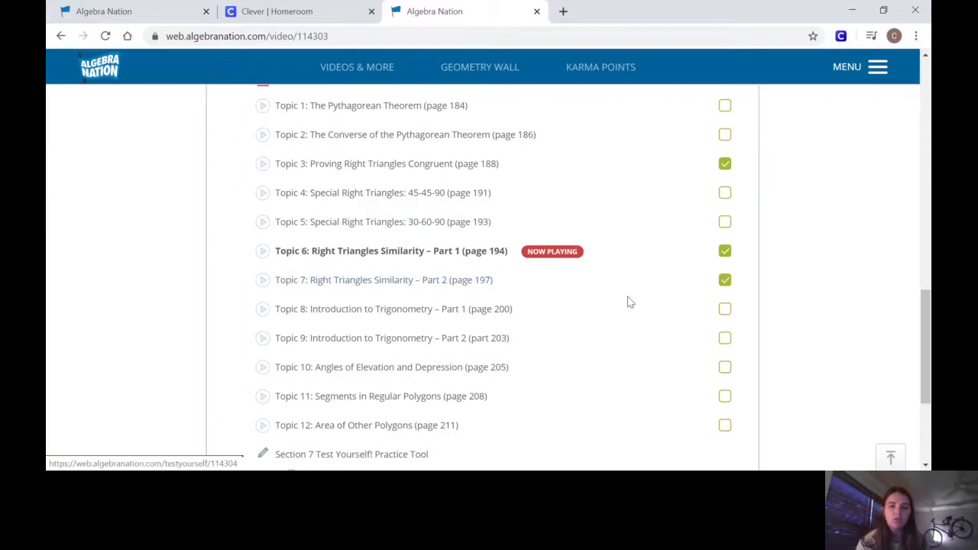
pyautogui.scroll(2, 628, 301)
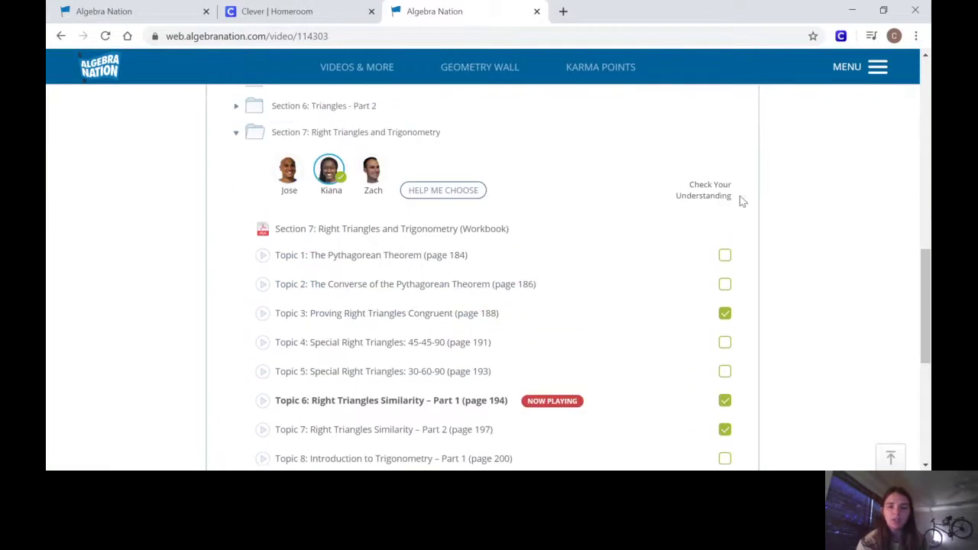
pyautogui.scroll(-2, 694, 230)
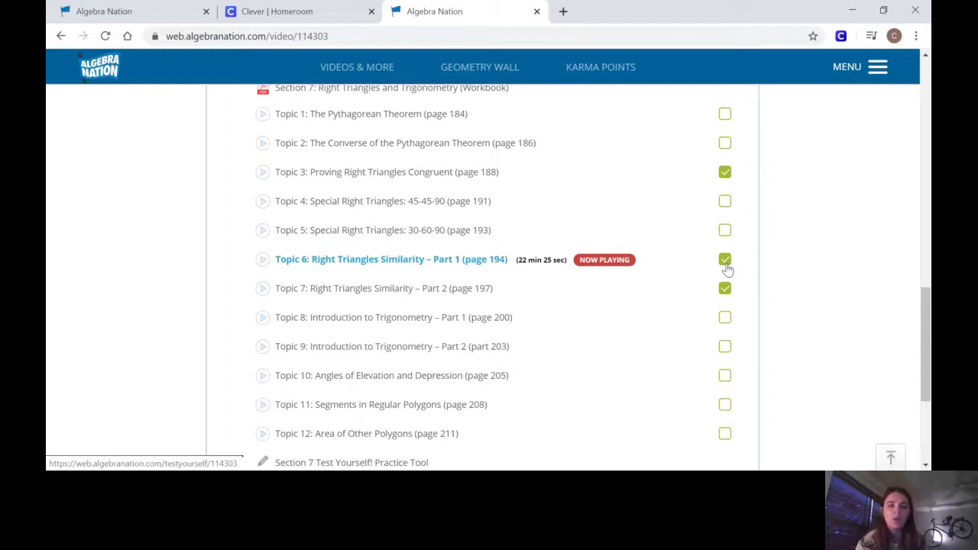
# Start a new Topic 6 Check Your Understanding attempt and read Question 1 of 3.
pyautogui.click(726, 265)
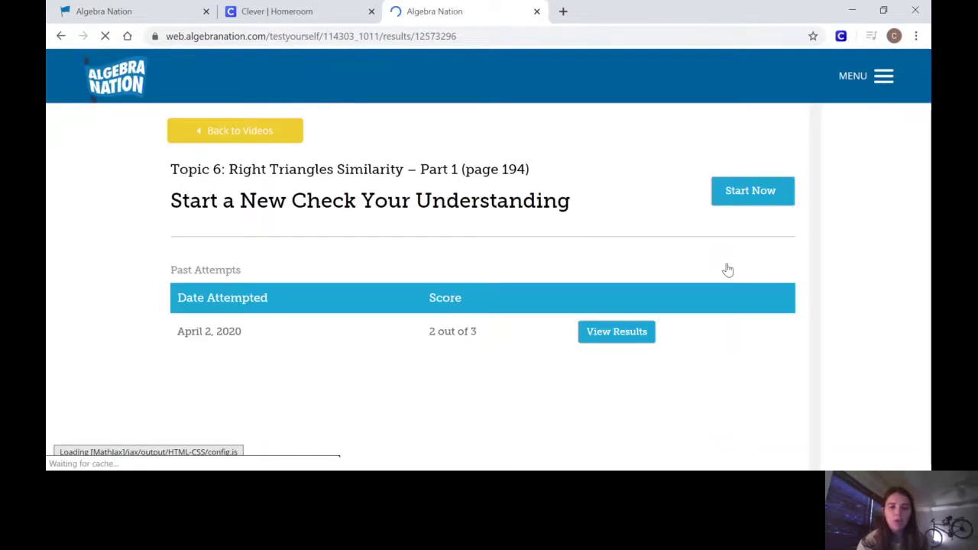
pyautogui.click(753, 197)
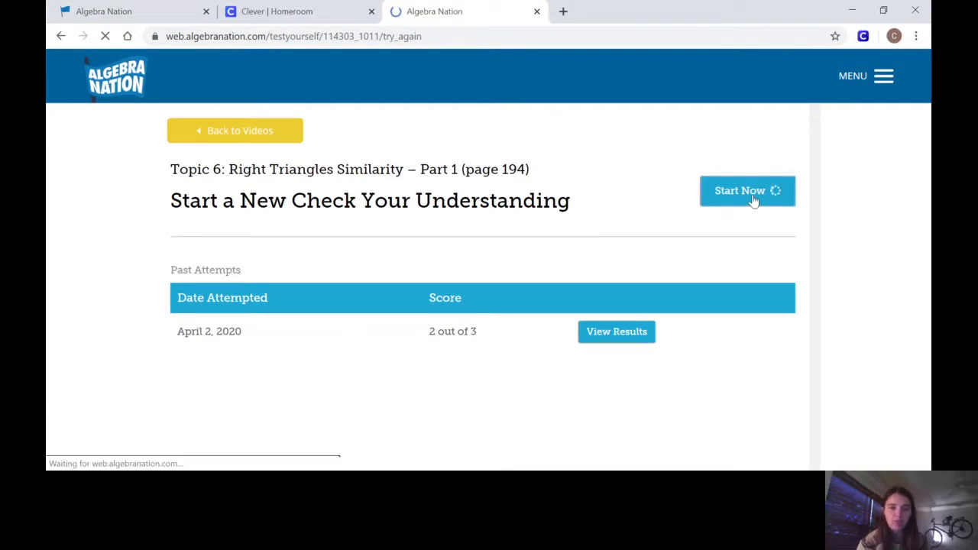
pyautogui.scroll(-3, 649, 331)
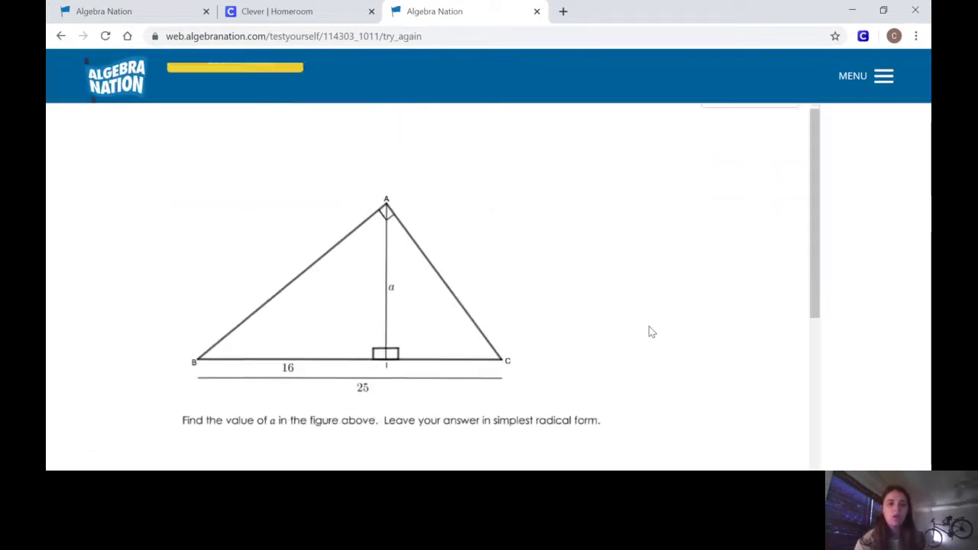
pyautogui.scroll(-2, 652, 331)
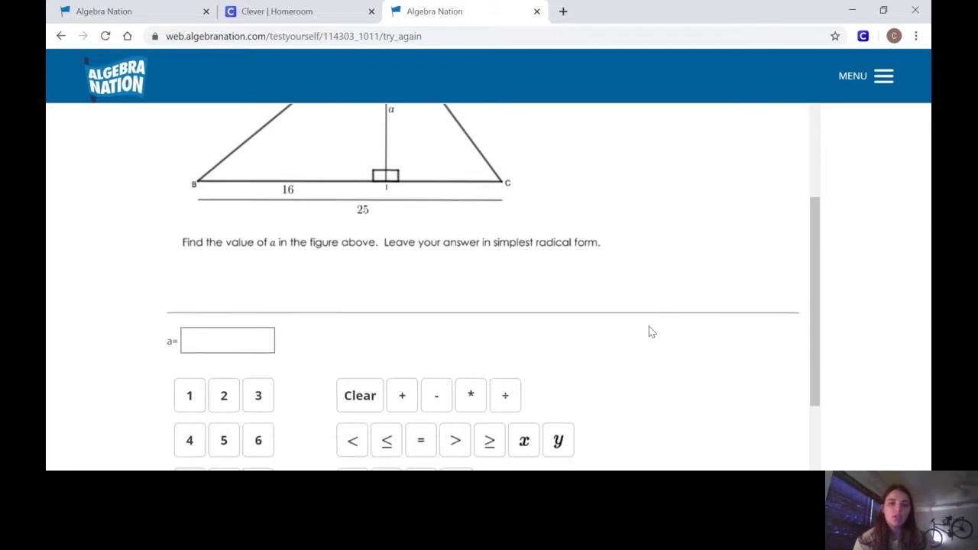
pyautogui.scroll(5, 652, 332)
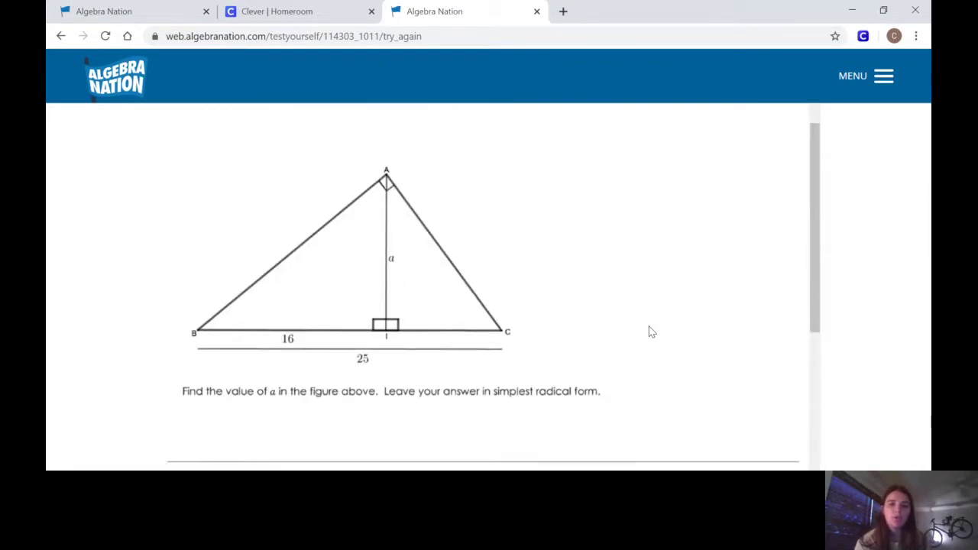
pyautogui.scroll(-4, 651, 331)
pyautogui.scroll(3, 651, 332)
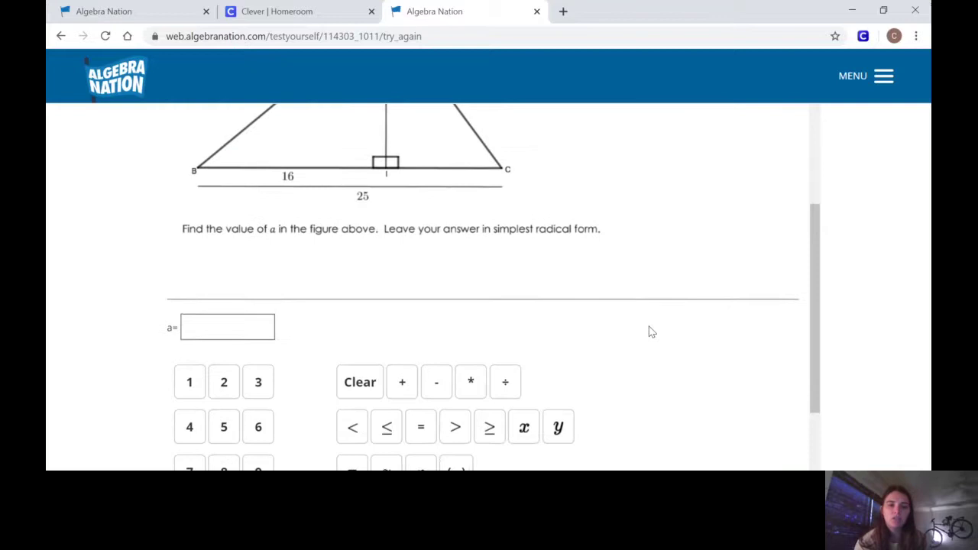
pyautogui.scroll(-1, 651, 332)
pyautogui.scroll(-3, 651, 331)
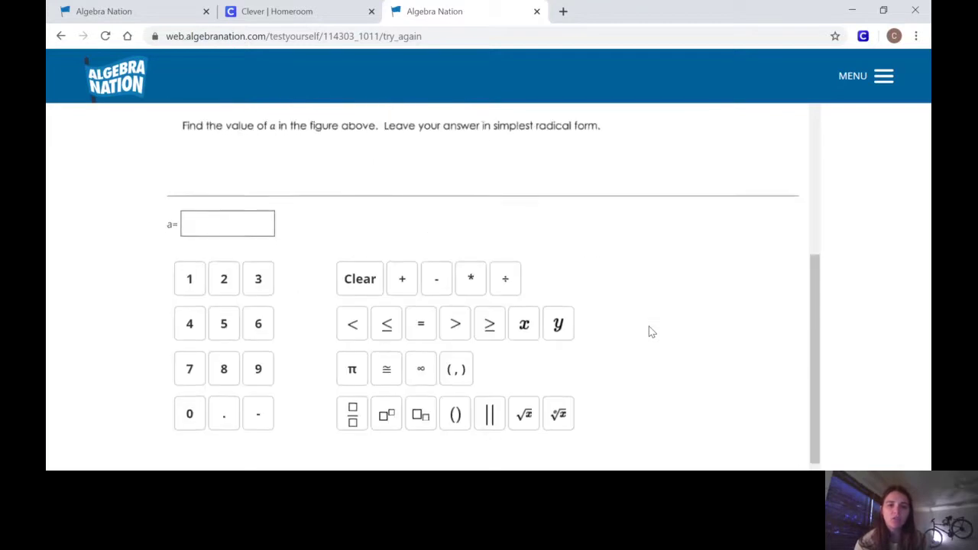
pyautogui.scroll(4, 651, 332)
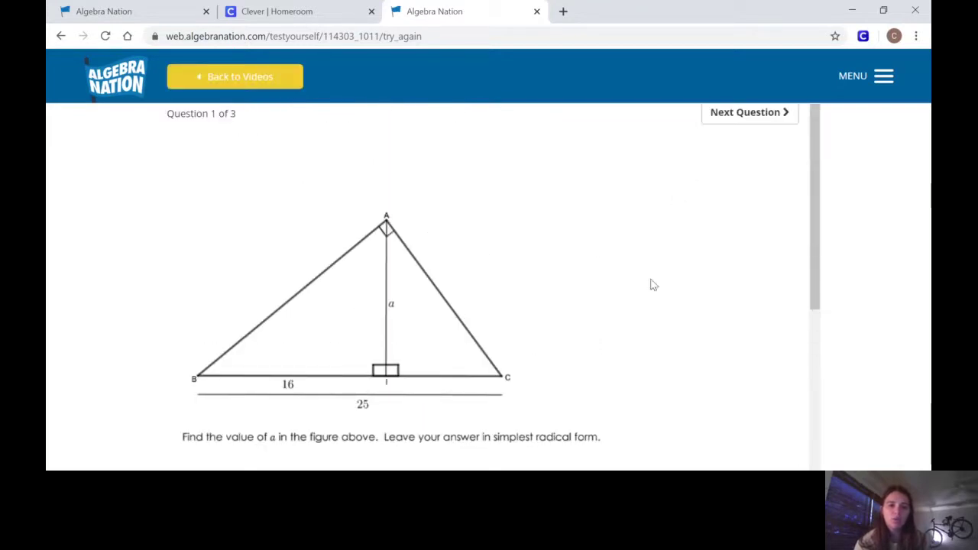
pyautogui.scroll(-2, 645, 306)
pyautogui.scroll(3, 645, 308)
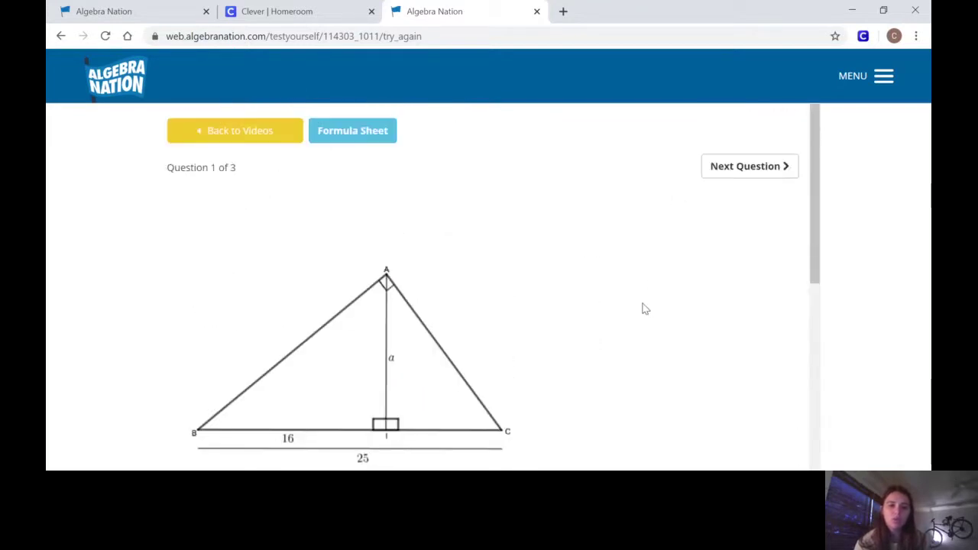
# Answer all three Topic 6 quiz questions with 12 and submit with View Answers.
pyautogui.click(749, 169)
pyautogui.scroll(-4, 673, 265)
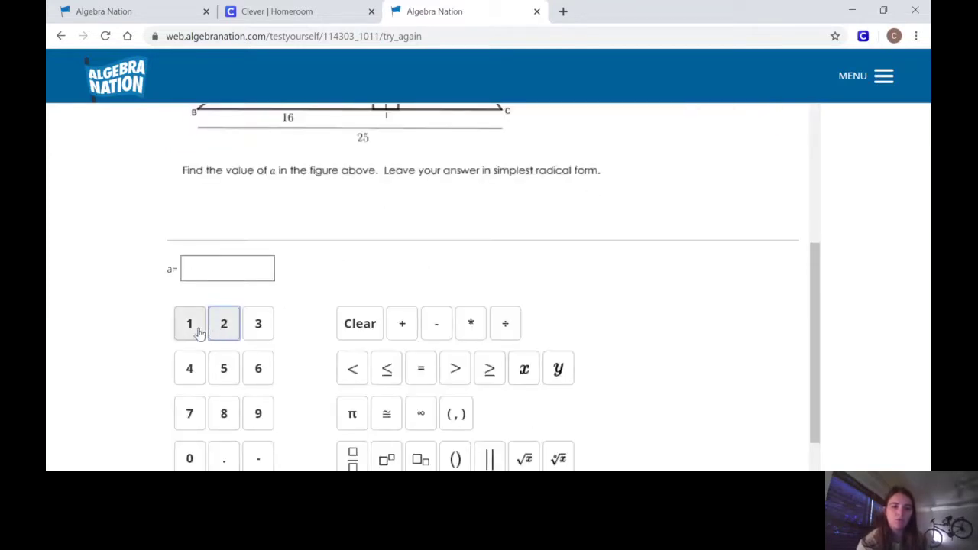
pyautogui.click(219, 266)
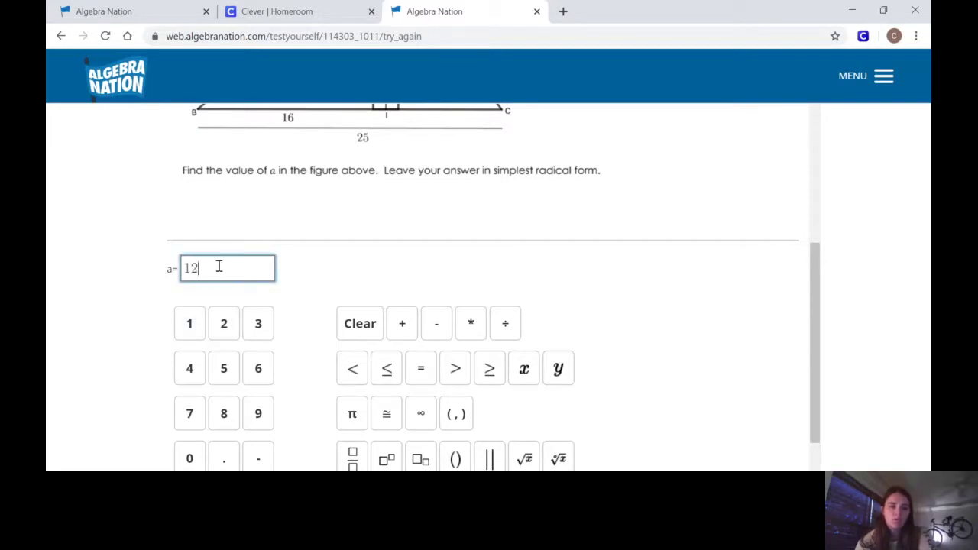
pyautogui.press('Return')
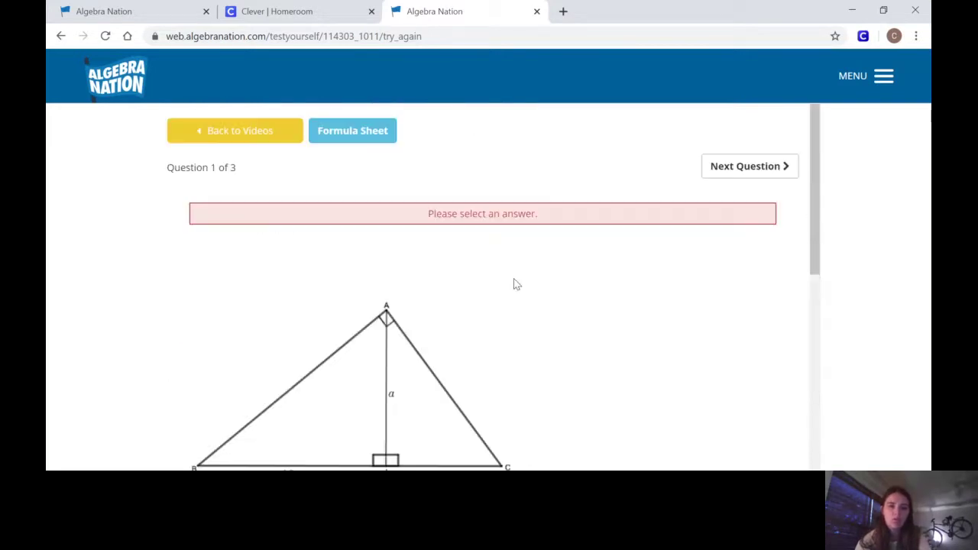
pyautogui.click(755, 170)
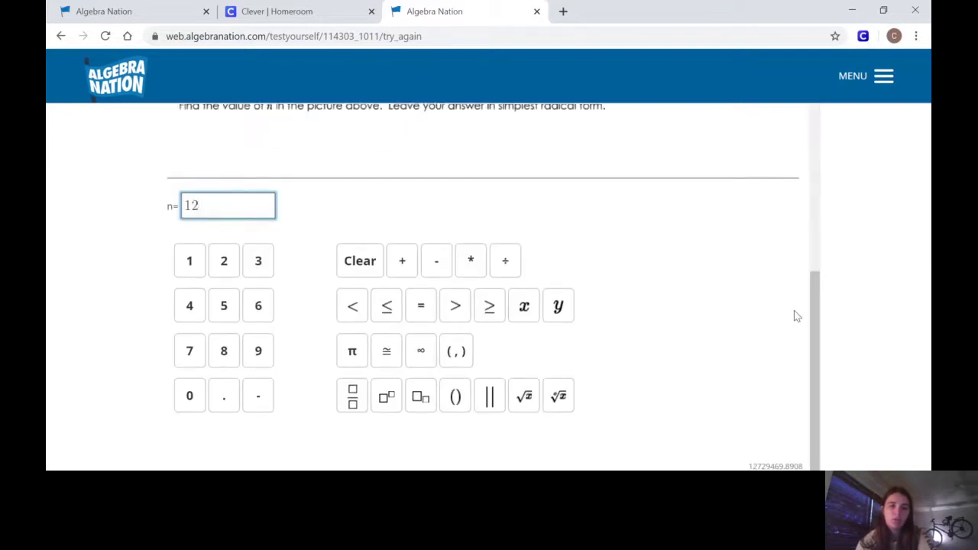
pyautogui.scroll(5, 794, 310)
pyautogui.click(760, 120)
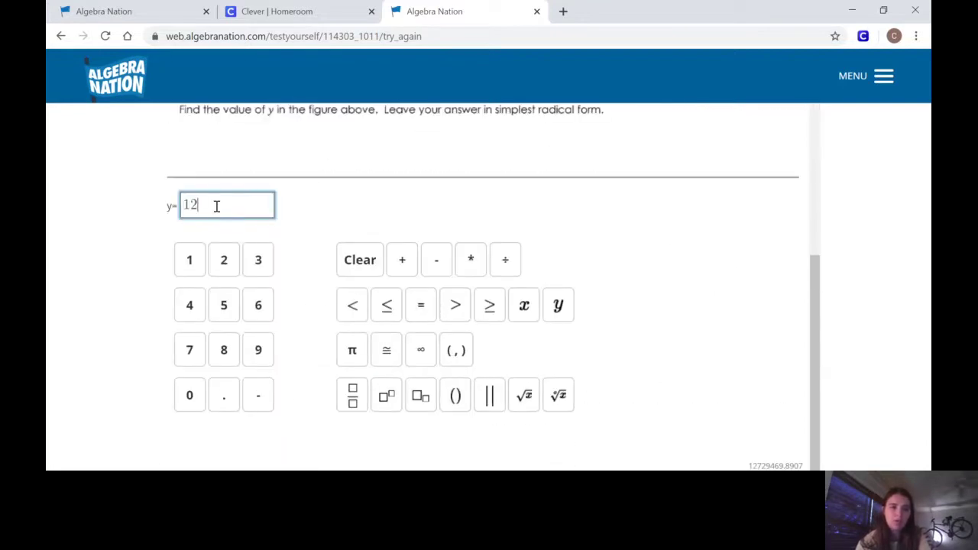
pyautogui.scroll(5, 688, 260)
pyautogui.click(772, 166)
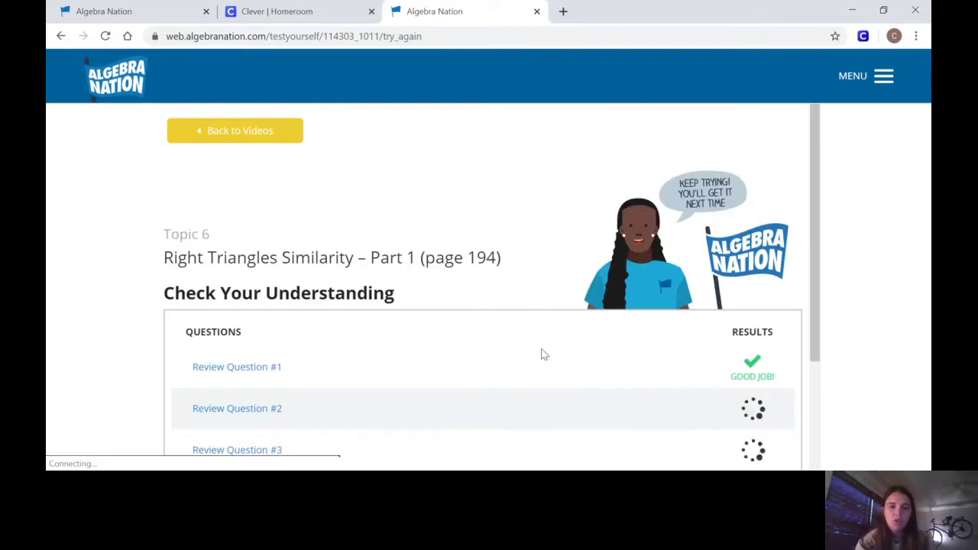
# Scroll the graded Topic 6 results to read the 1 out of 3 score.
pyautogui.scroll(-2, 542, 353)
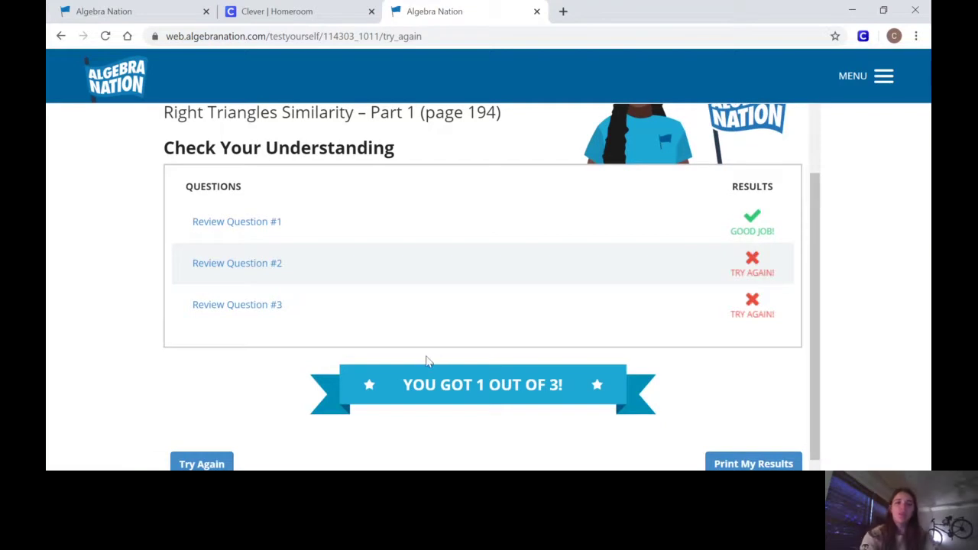
pyautogui.scroll(-1, 428, 361)
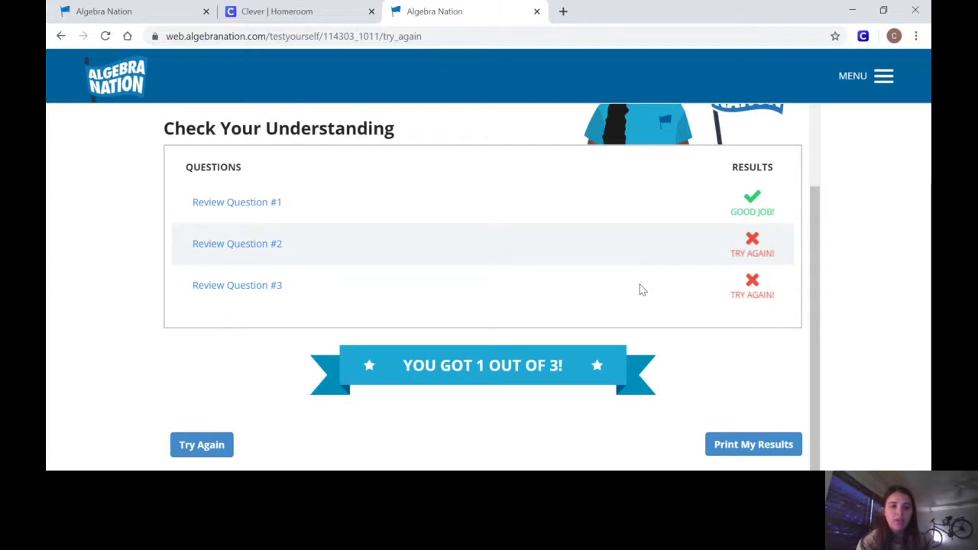
pyautogui.scroll(2, 642, 290)
pyautogui.scroll(-2, 640, 284)
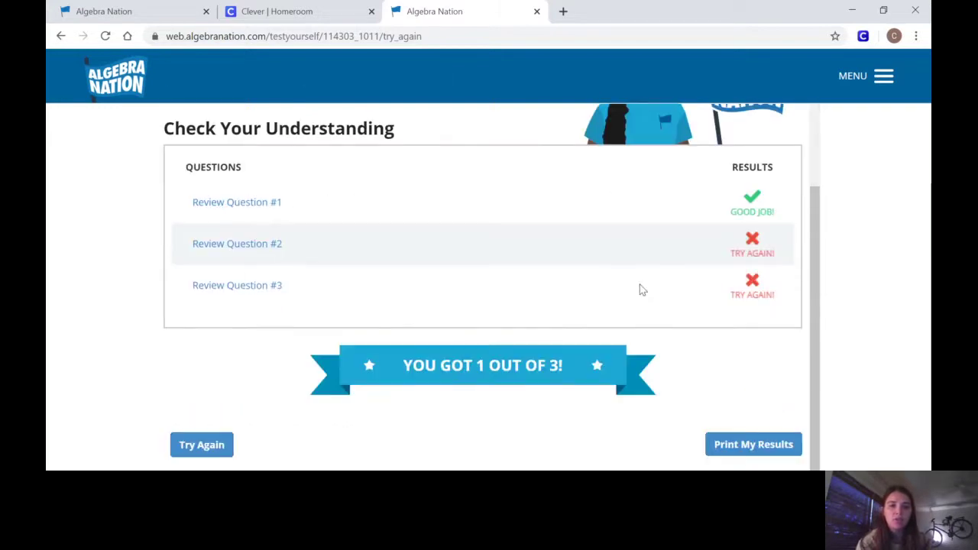
pyautogui.scroll(2, 639, 284)
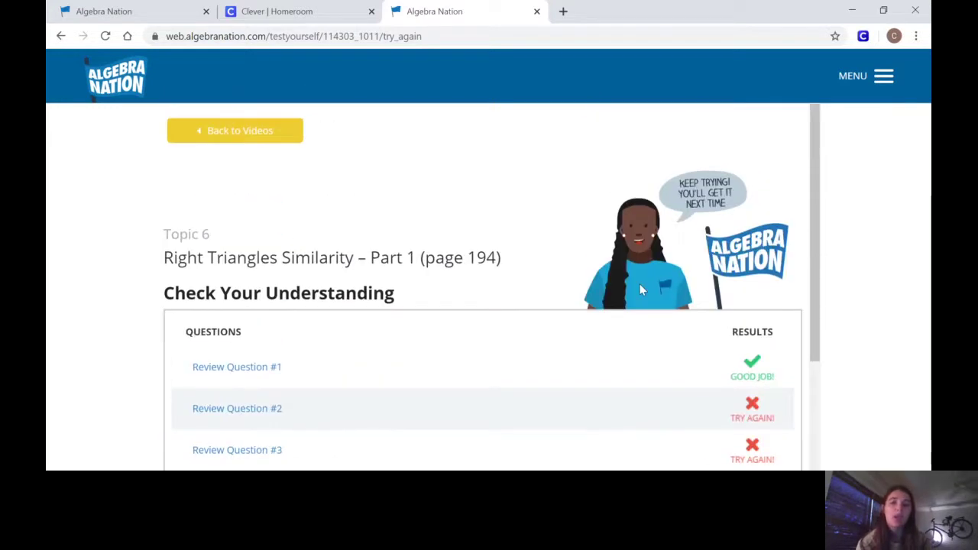
pyautogui.scroll(-2, 640, 286)
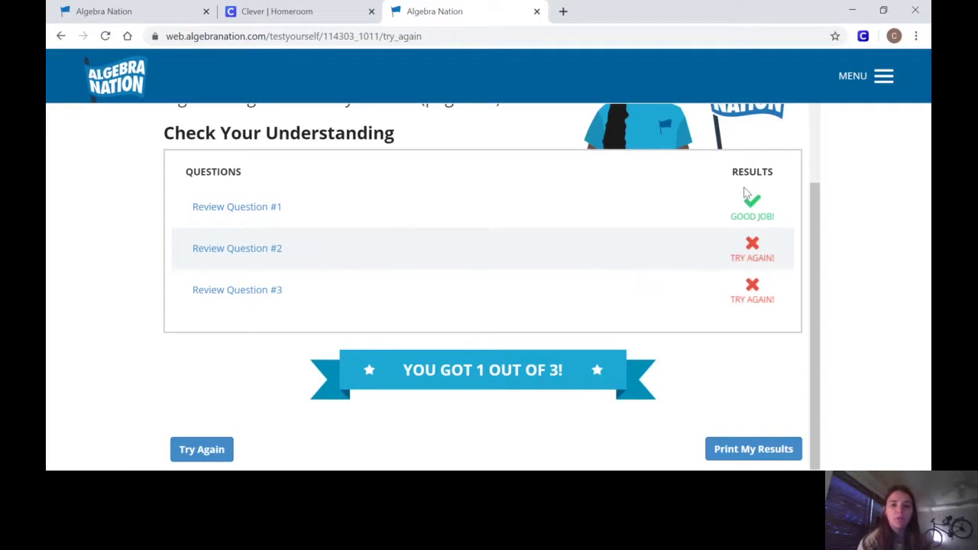
pyautogui.scroll(-1, 579, 316)
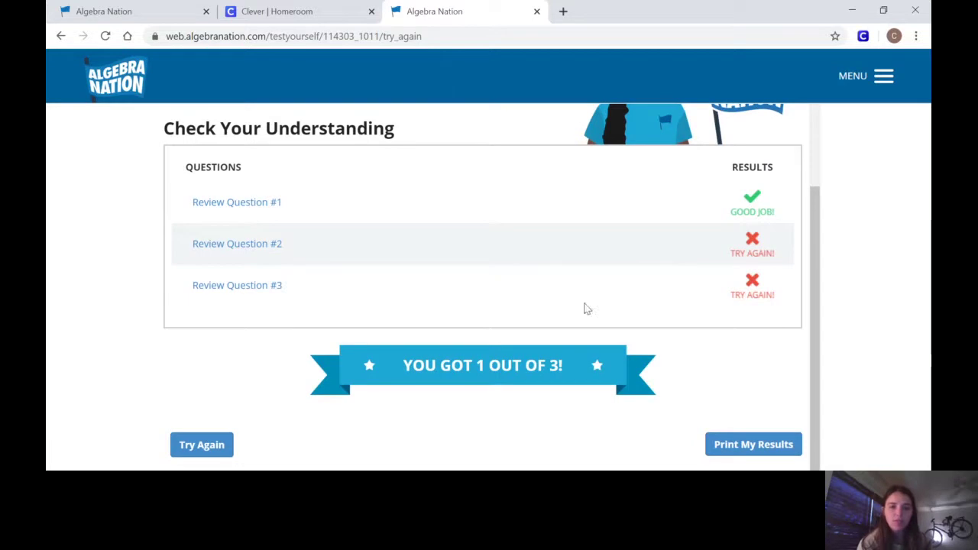
# Review Question 2 (answered 12, correct 4√5), then step back to Question 1's review.
pyautogui.click(253, 244)
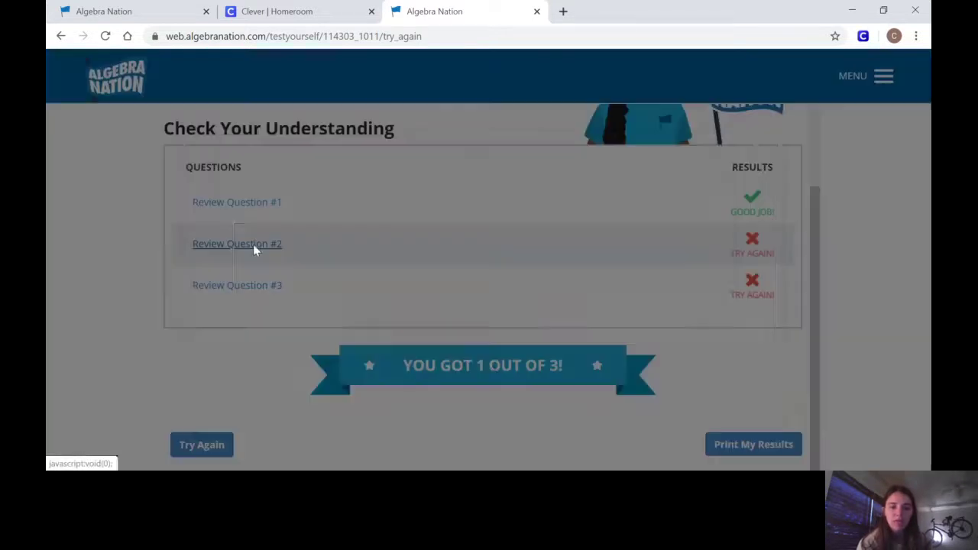
pyautogui.scroll(-4, 563, 290)
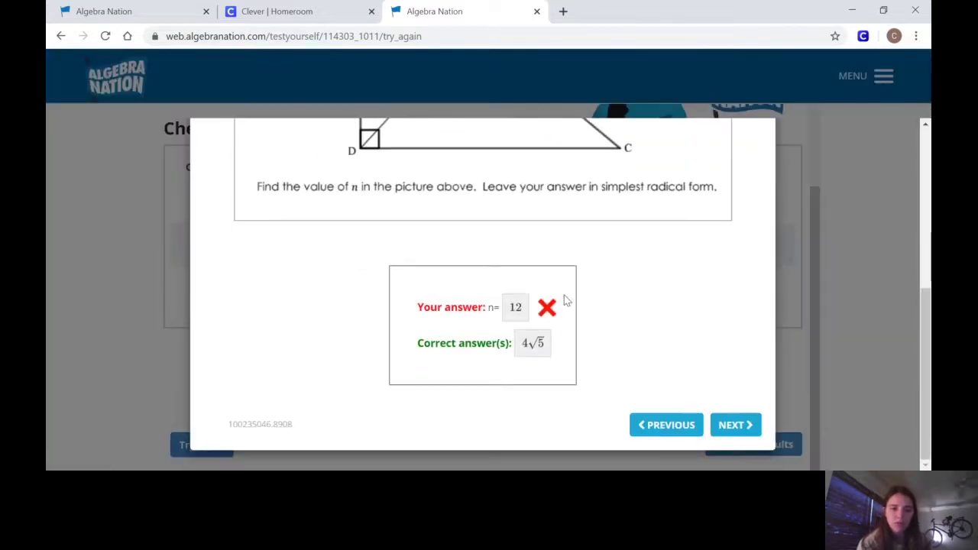
pyautogui.scroll(4, 655, 310)
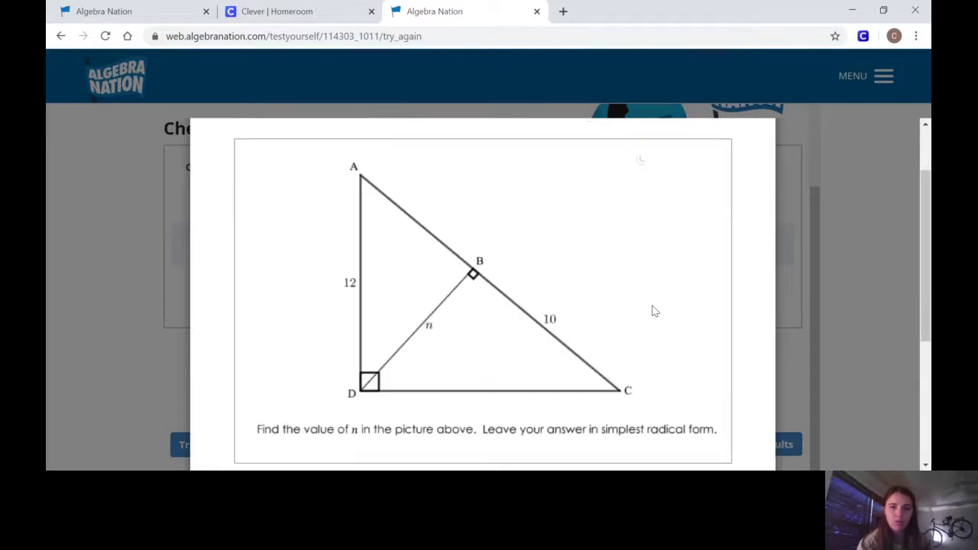
pyautogui.scroll(-2, 654, 311)
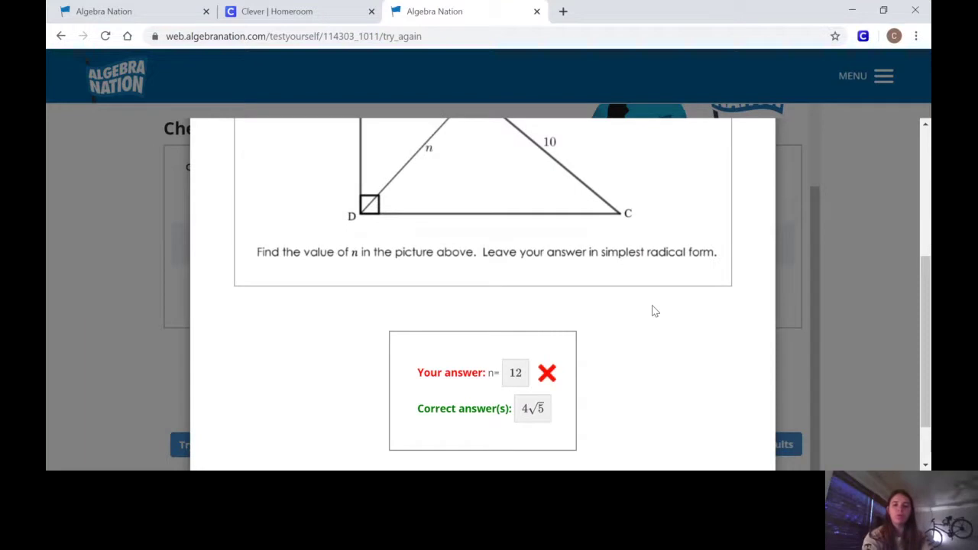
pyautogui.scroll(-1, 654, 312)
pyautogui.scroll(2, 654, 311)
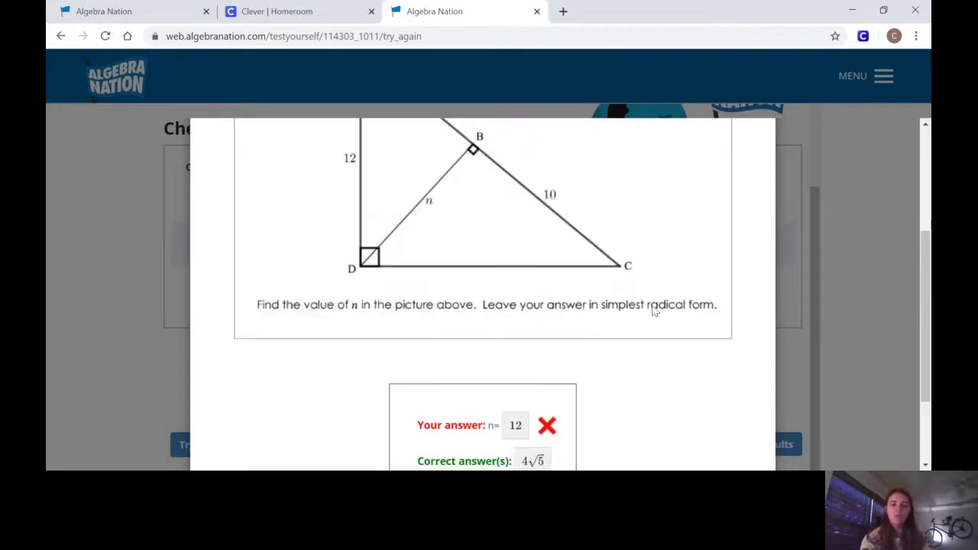
pyautogui.scroll(2, 653, 311)
pyautogui.scroll(-5, 654, 311)
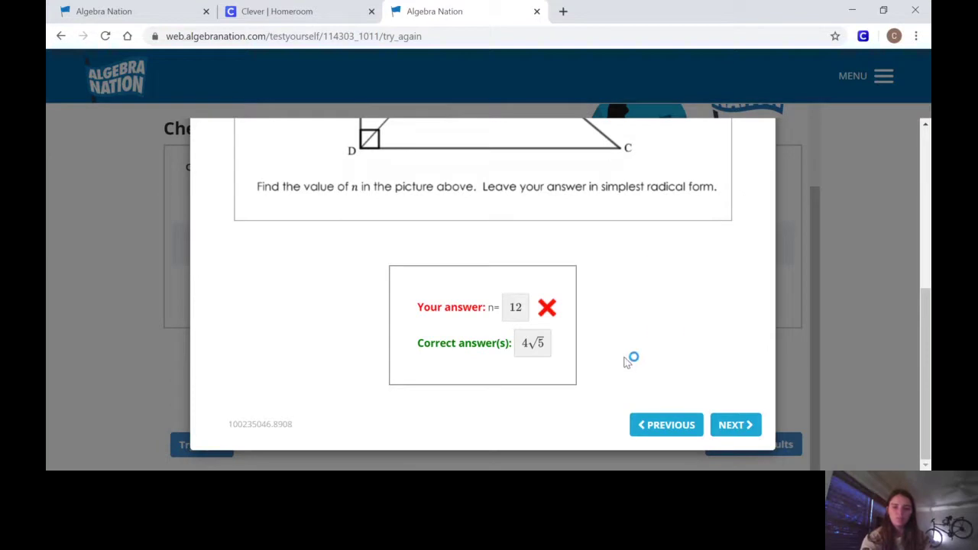
pyautogui.click(661, 426)
pyautogui.scroll(5, 640, 241)
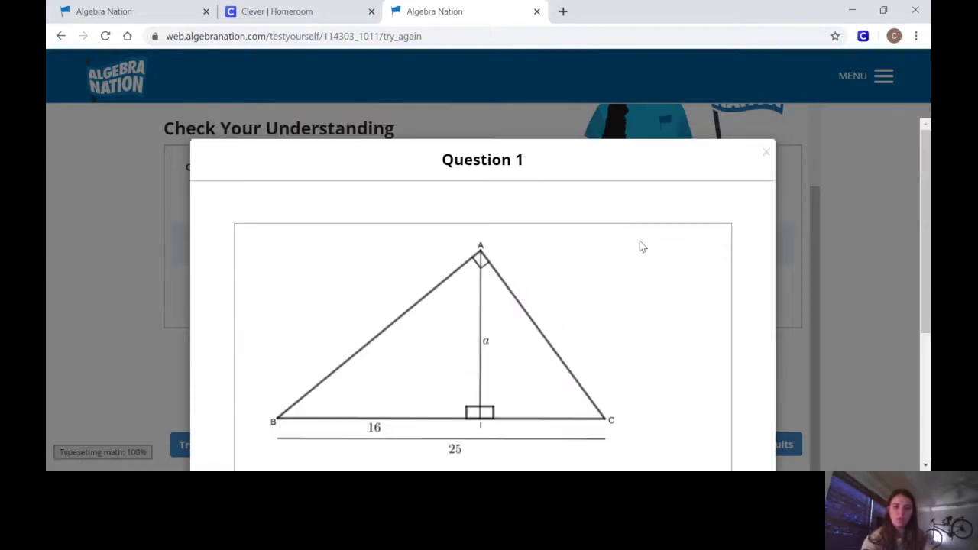
# Close the question review and return from the quiz results to the Geometry videos.
pyautogui.click(764, 154)
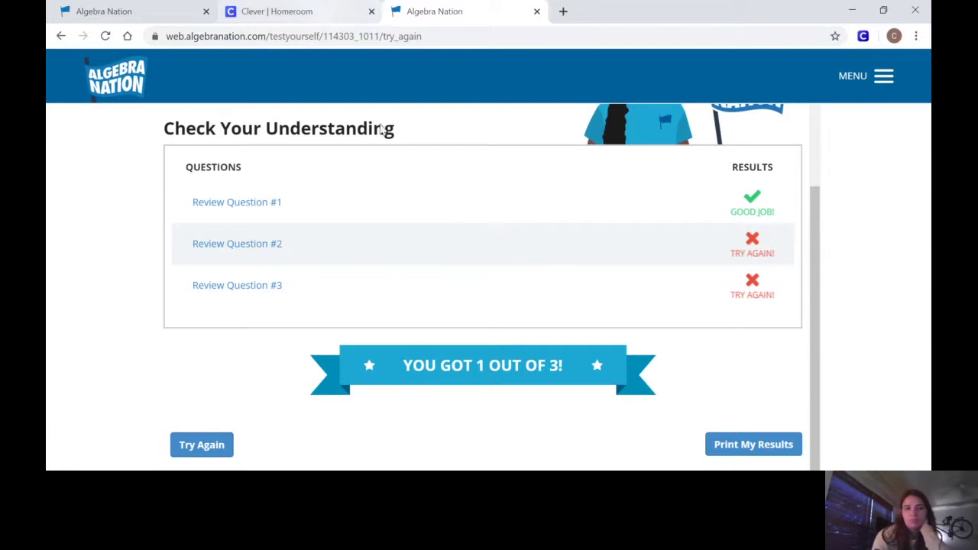
pyautogui.scroll(2, 618, 381)
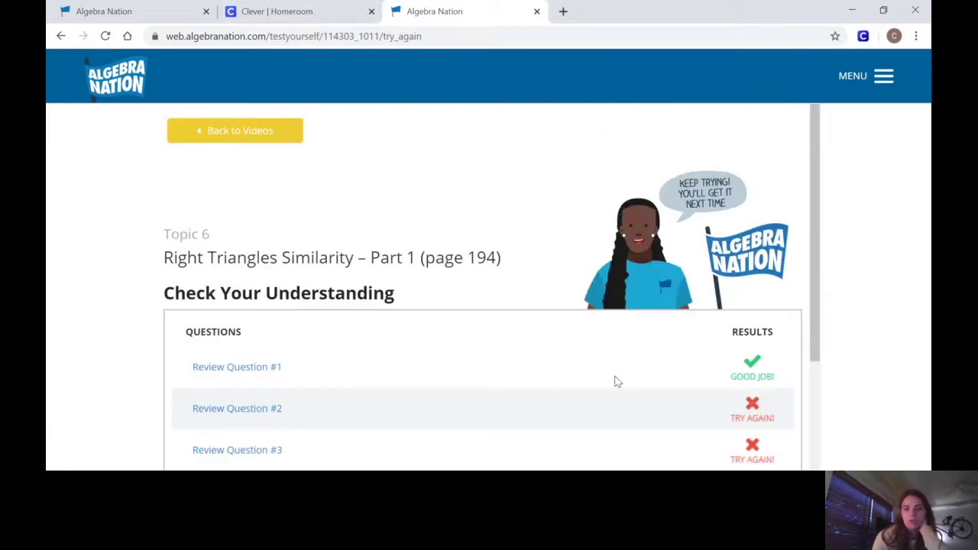
pyautogui.click(232, 131)
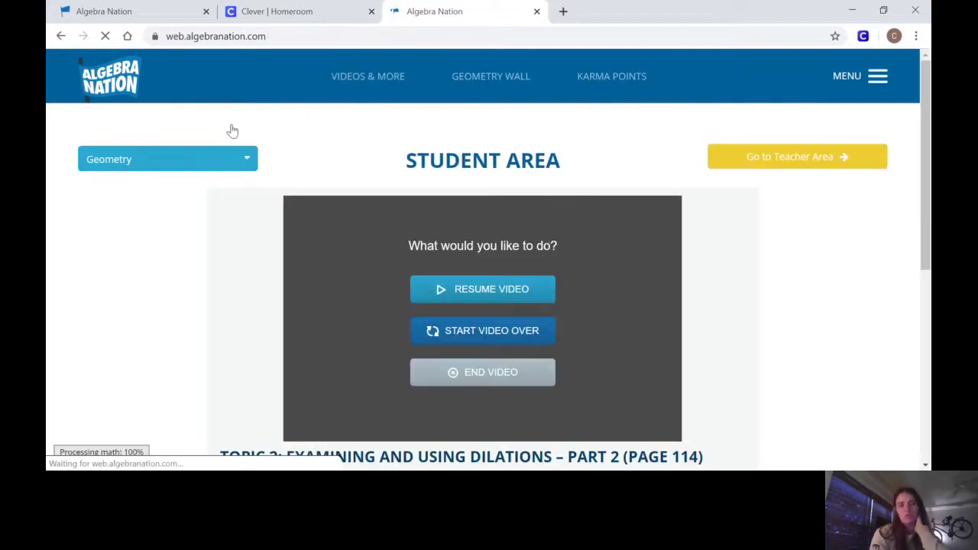
# Go to the Teacher Area Reports tab and select all students in every class.
pyautogui.click(754, 165)
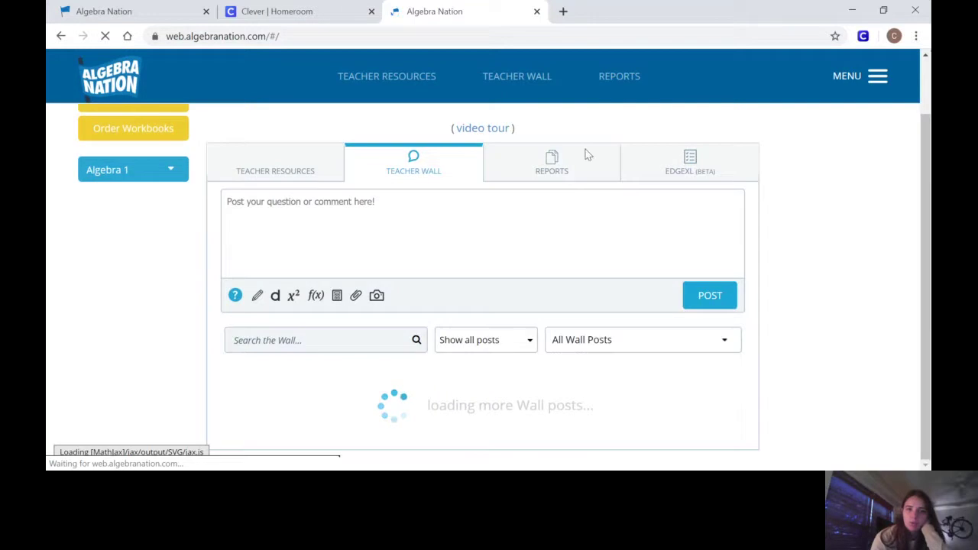
pyautogui.scroll(-5, 544, 242)
pyautogui.scroll(5, 544, 242)
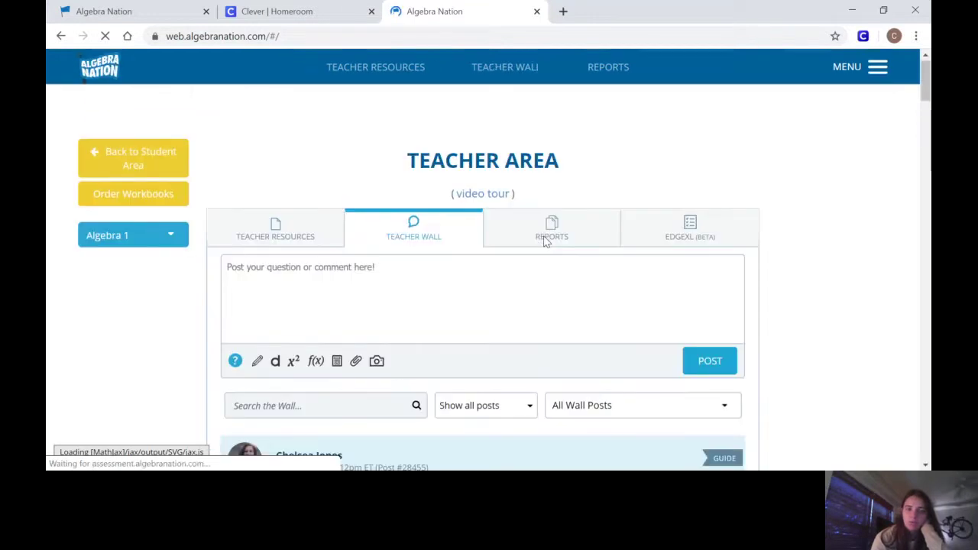
pyautogui.click(568, 233)
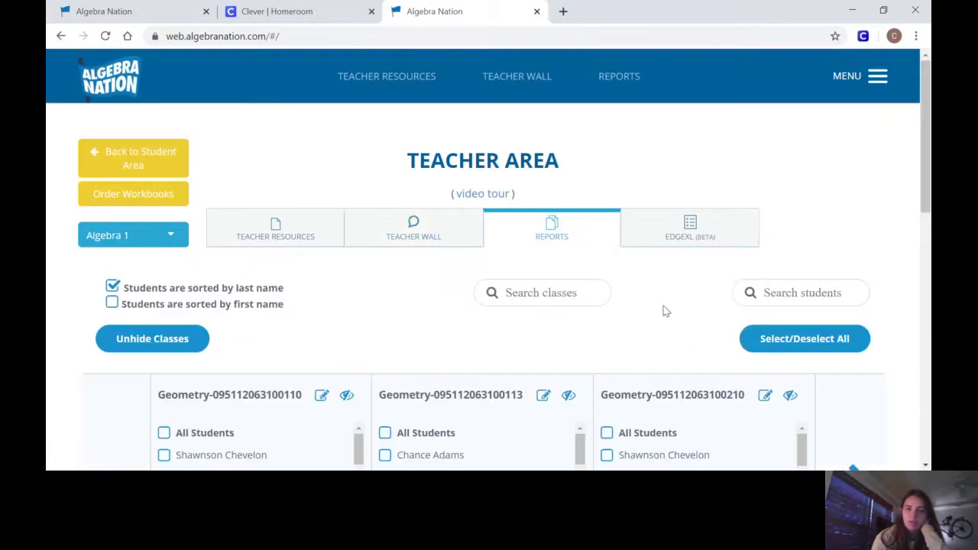
pyautogui.scroll(-2, 665, 311)
pyautogui.click(790, 161)
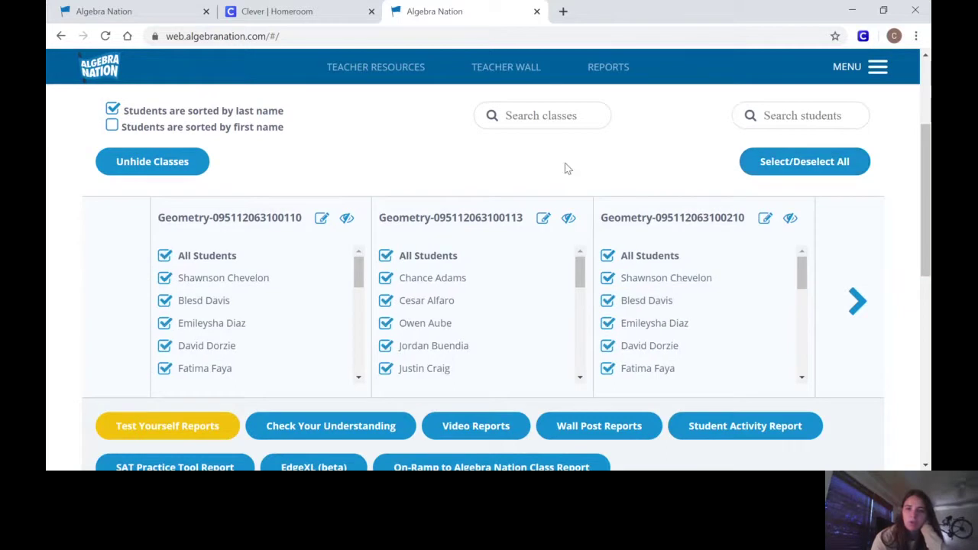
pyautogui.scroll(-4, 567, 167)
# Set the Check Your Understanding report to Geometry Section 7 Topics 6–7, starting 2020-03-30.
pyautogui.click(321, 134)
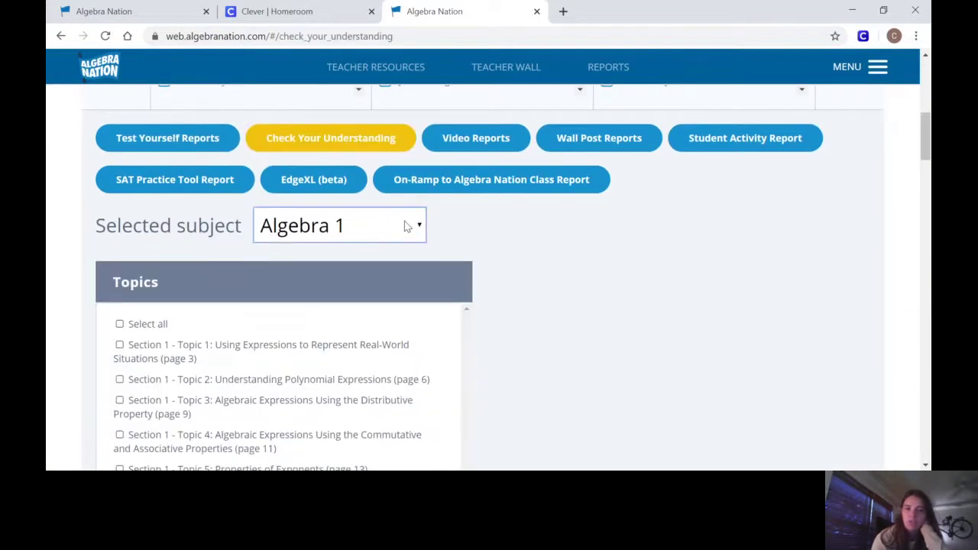
pyautogui.click(342, 457)
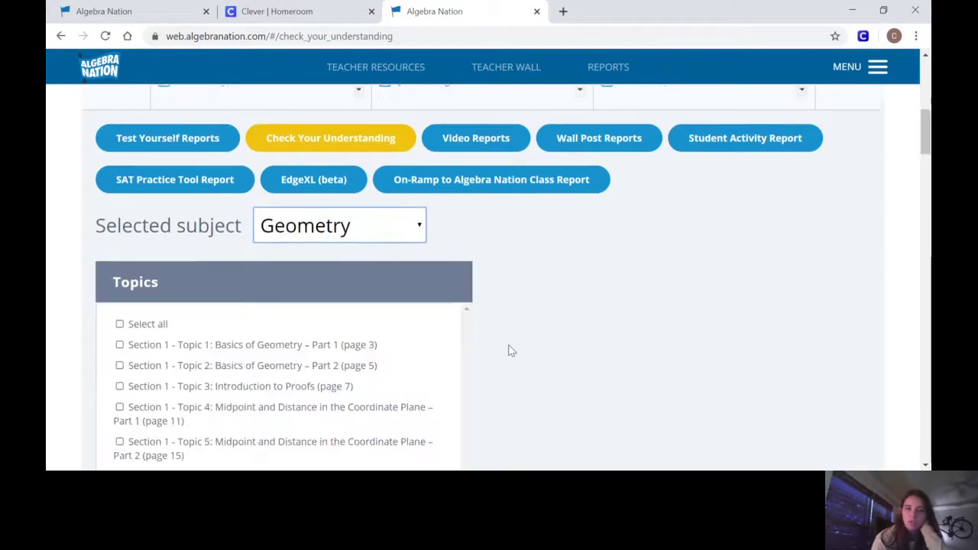
pyautogui.scroll(-4, 509, 349)
pyautogui.scroll(-13, 512, 350)
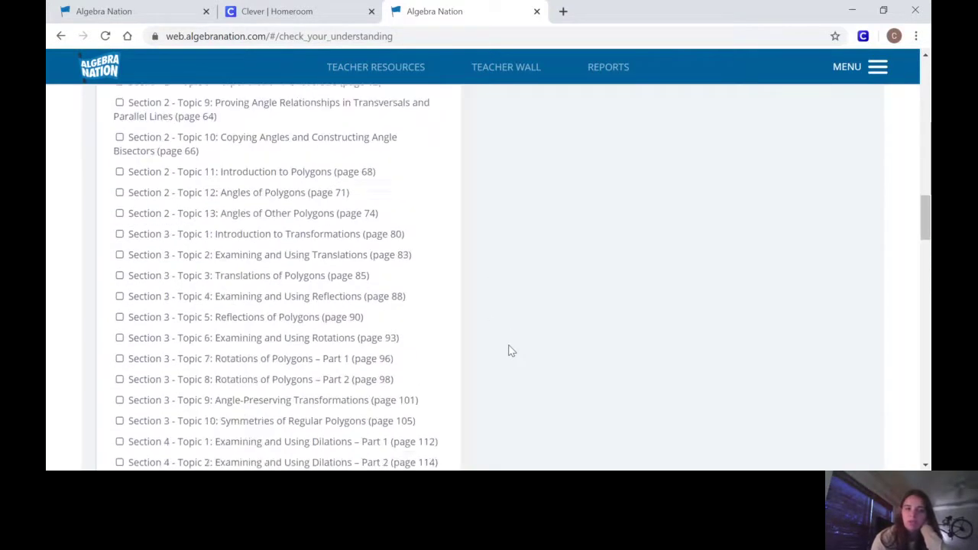
pyautogui.scroll(-12, 512, 351)
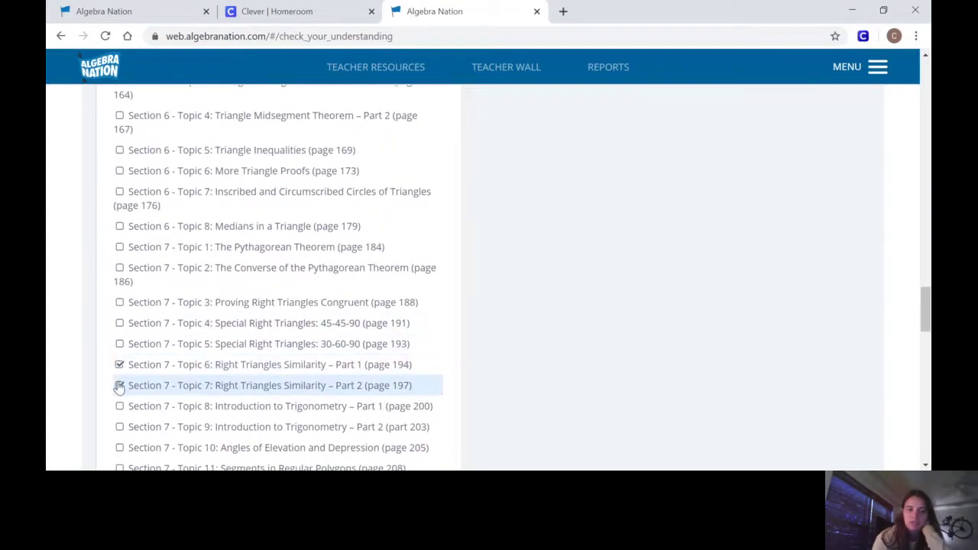
pyautogui.scroll(-15, 577, 282)
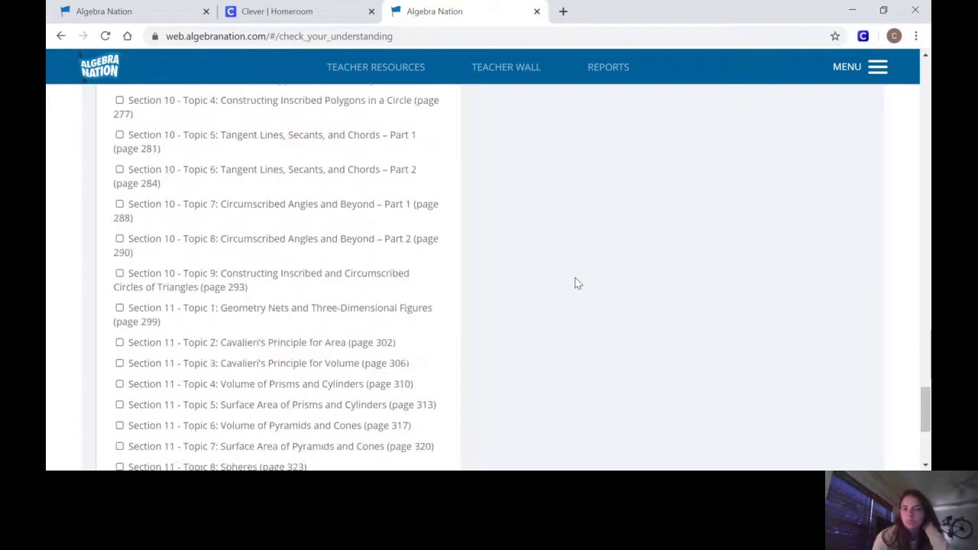
pyautogui.scroll(-5, 577, 283)
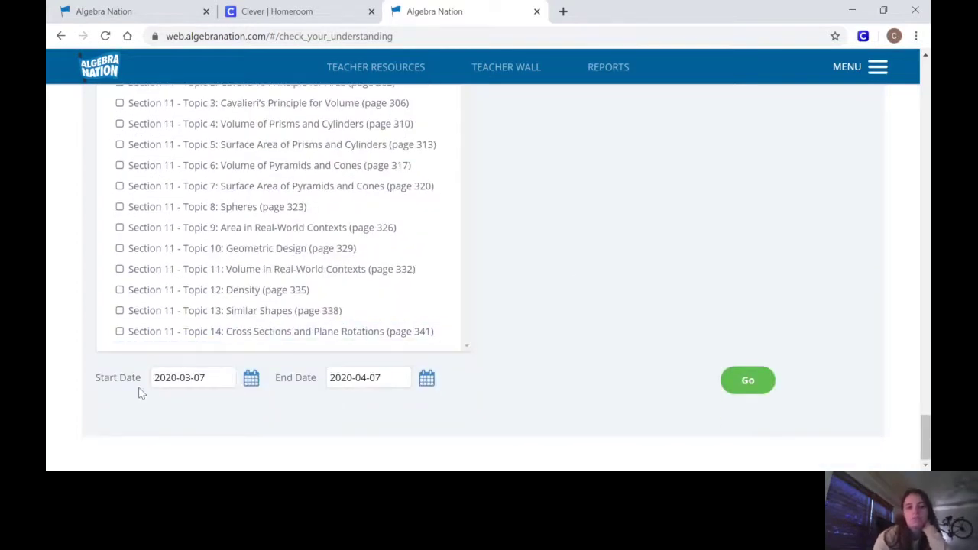
pyautogui.click(252, 380)
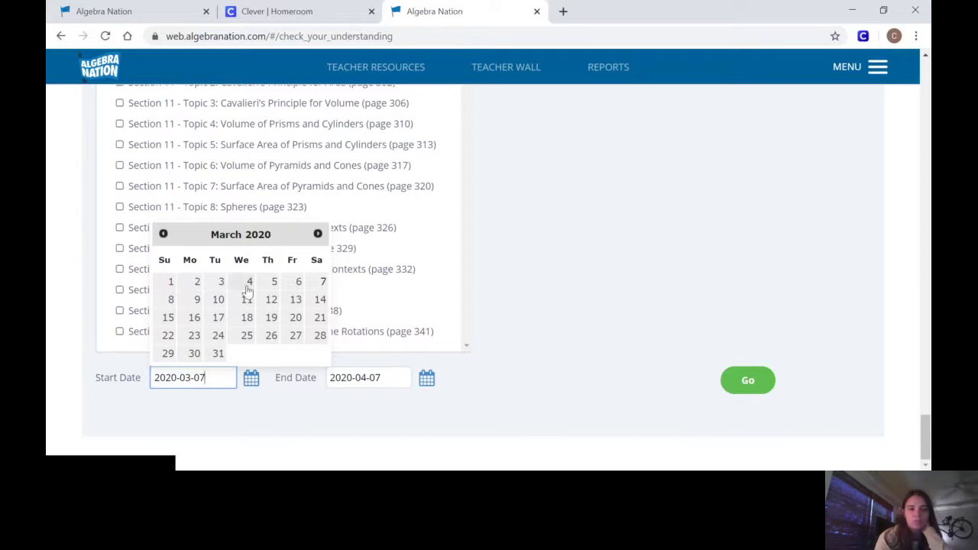
pyautogui.click(196, 354)
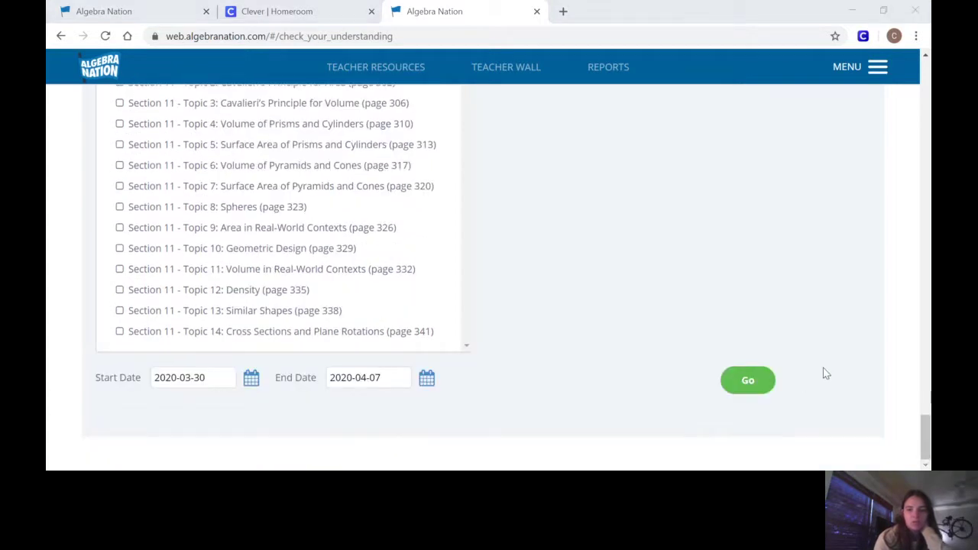
# Run the Topics 6–7 report, showing only each student's best score per video.
pyautogui.click(746, 381)
pyautogui.scroll(-1, 466, 398)
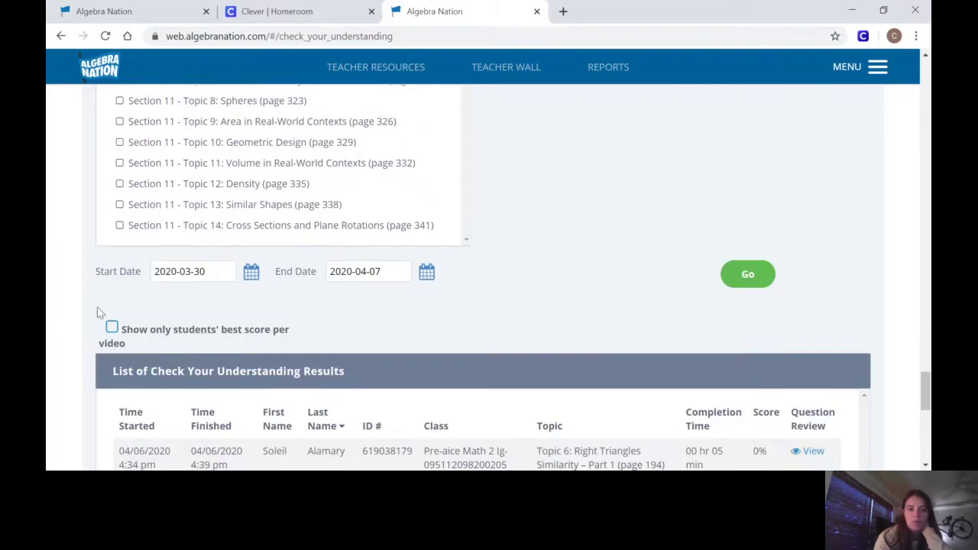
pyautogui.click(112, 329)
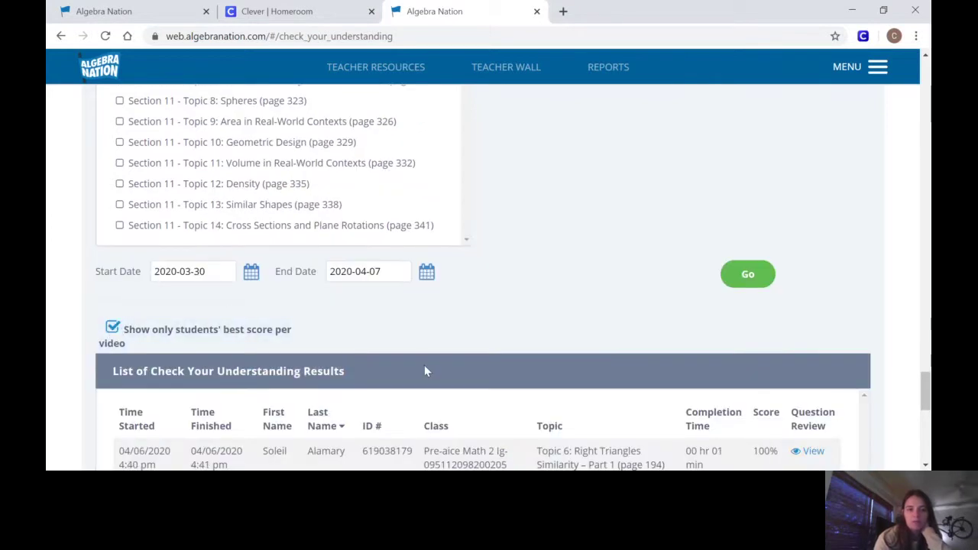
pyautogui.scroll(-2, 425, 365)
pyautogui.scroll(1, 425, 366)
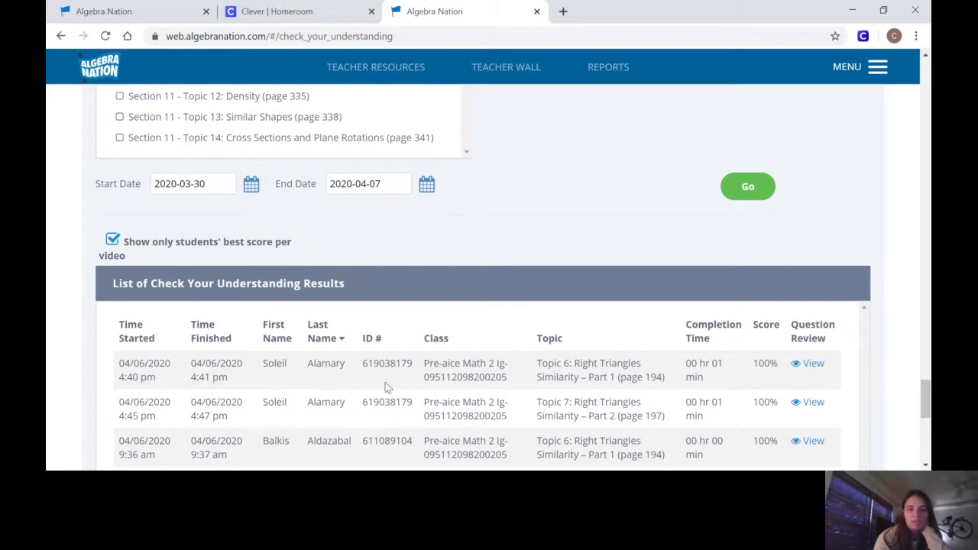
pyautogui.scroll(-2, 601, 332)
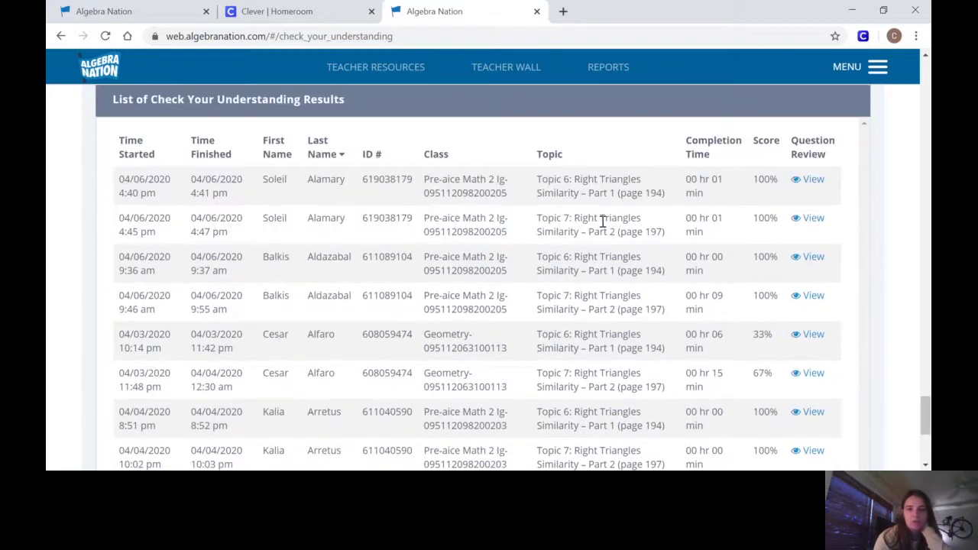
pyautogui.scroll(-2, 649, 264)
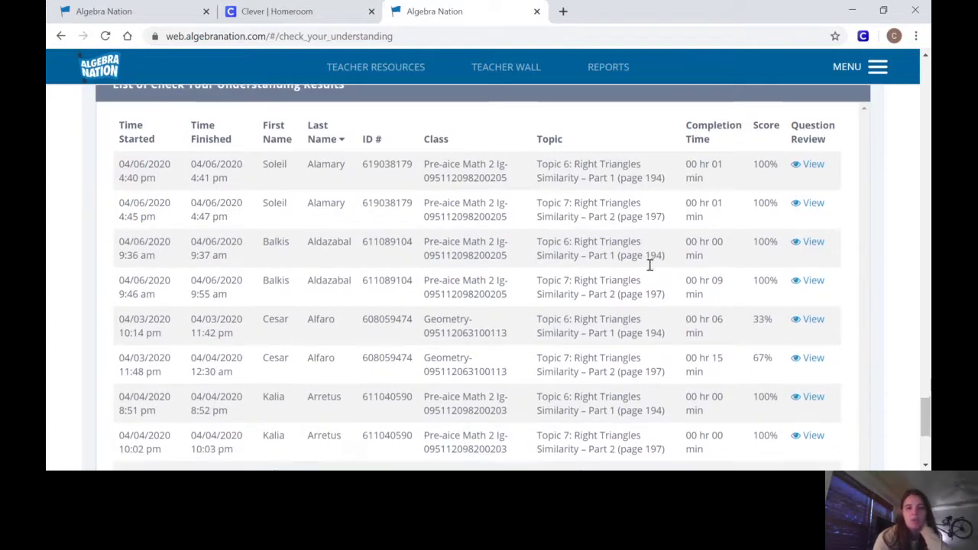
pyautogui.scroll(-2, 649, 264)
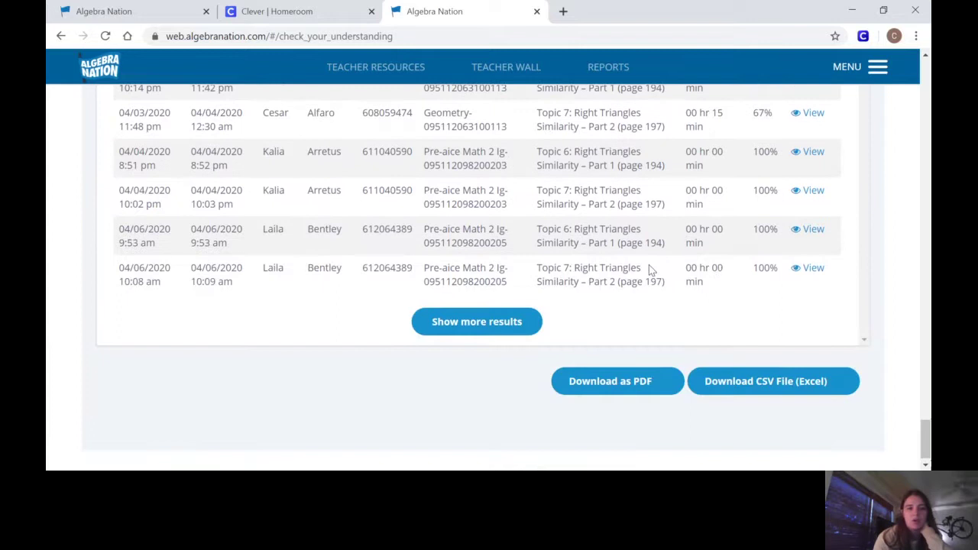
# Load the remaining rows and review the Right Triangles Similarity attempts, durations and scores.
pyautogui.click(477, 321)
pyautogui.scroll(-15, 481, 328)
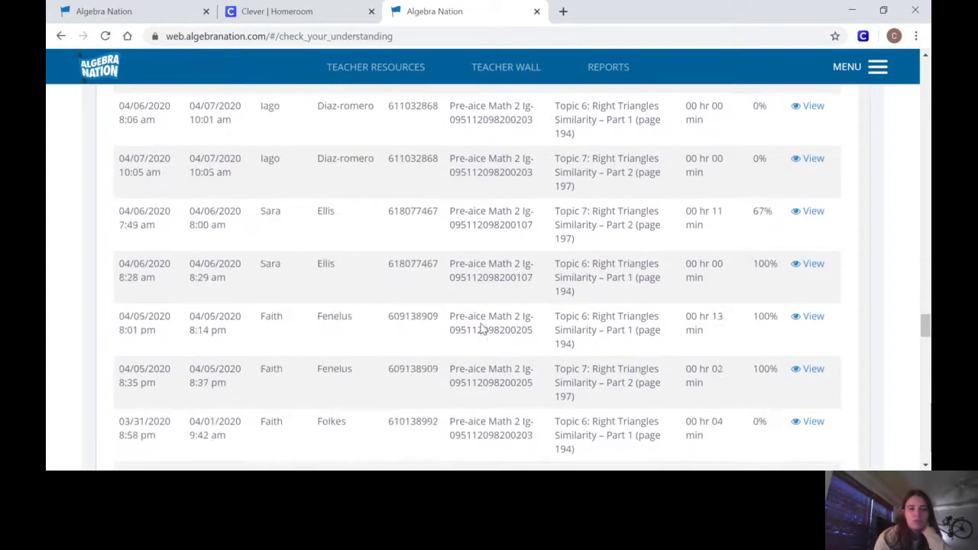
pyautogui.scroll(-15, 482, 327)
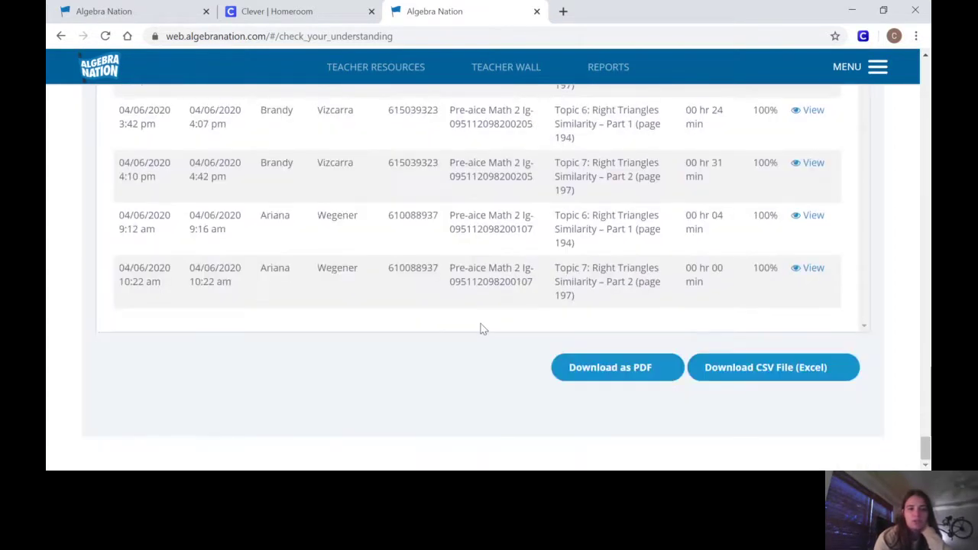
pyautogui.scroll(15, 483, 327)
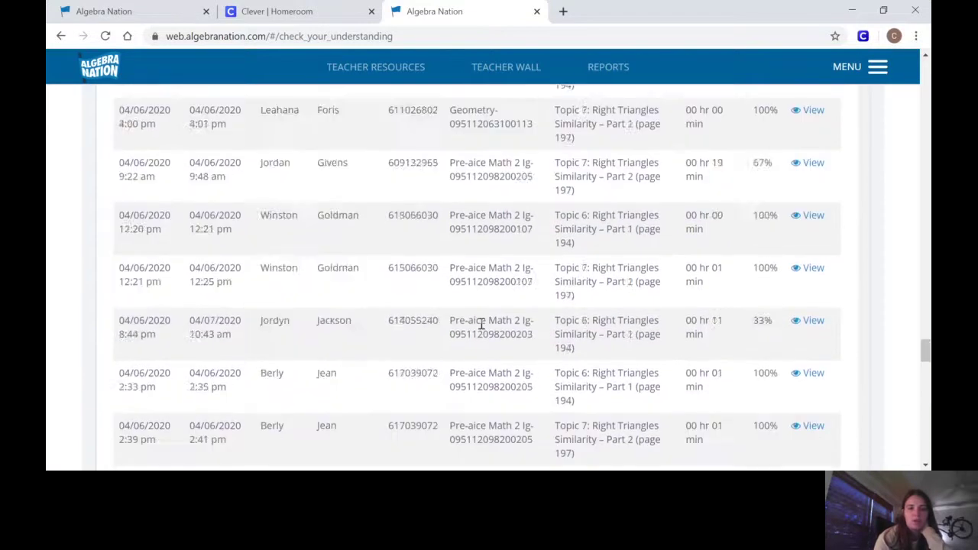
pyautogui.scroll(20, 481, 327)
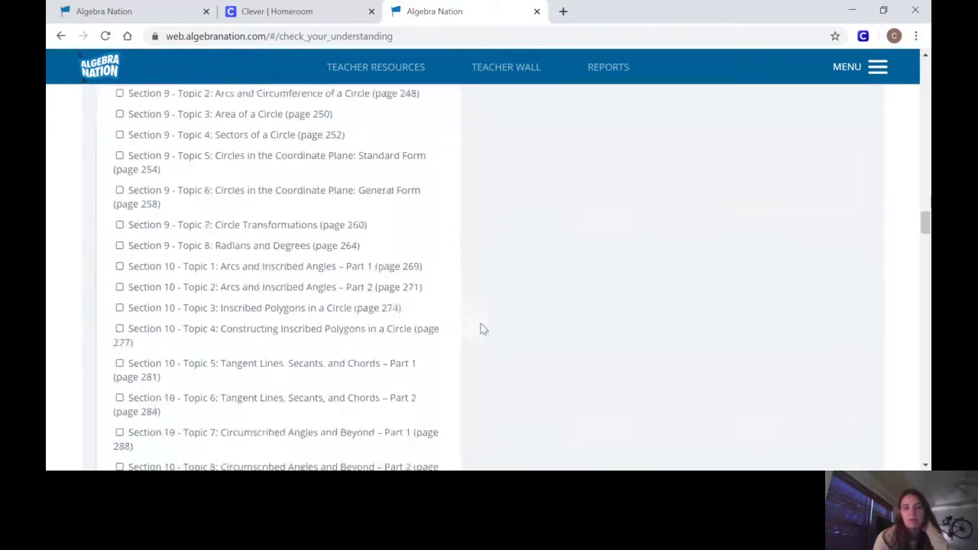
pyautogui.scroll(-20, 481, 328)
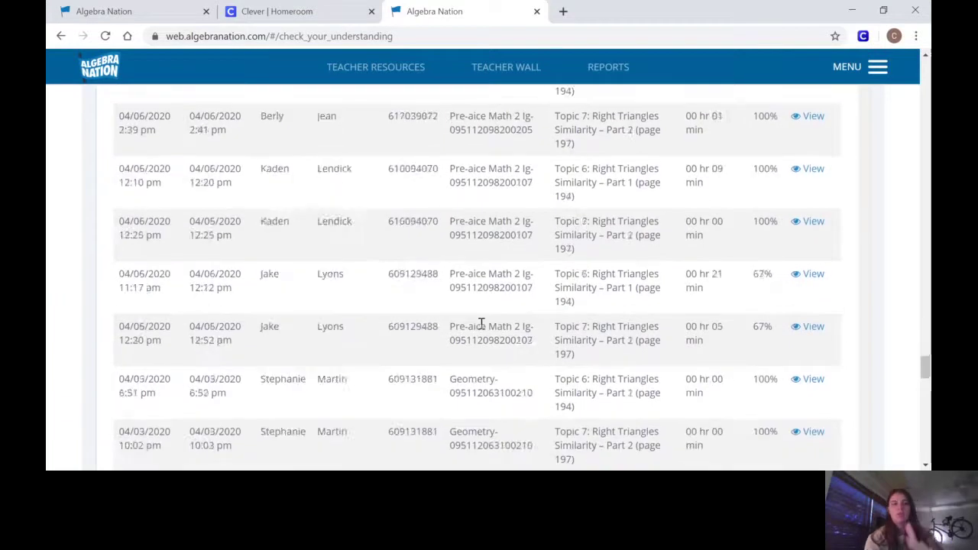
pyautogui.scroll(-15, 481, 324)
pyautogui.scroll(20, 482, 326)
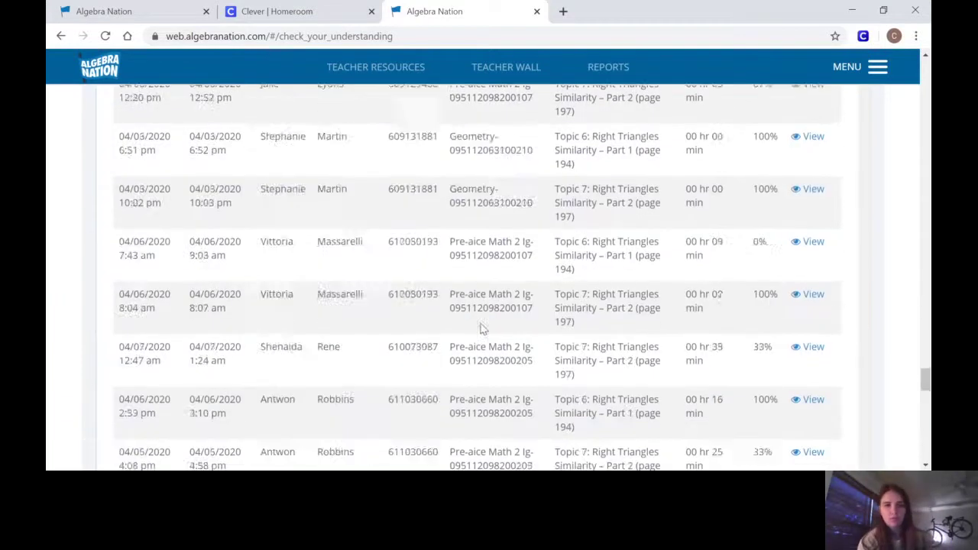
pyautogui.scroll(20, 482, 324)
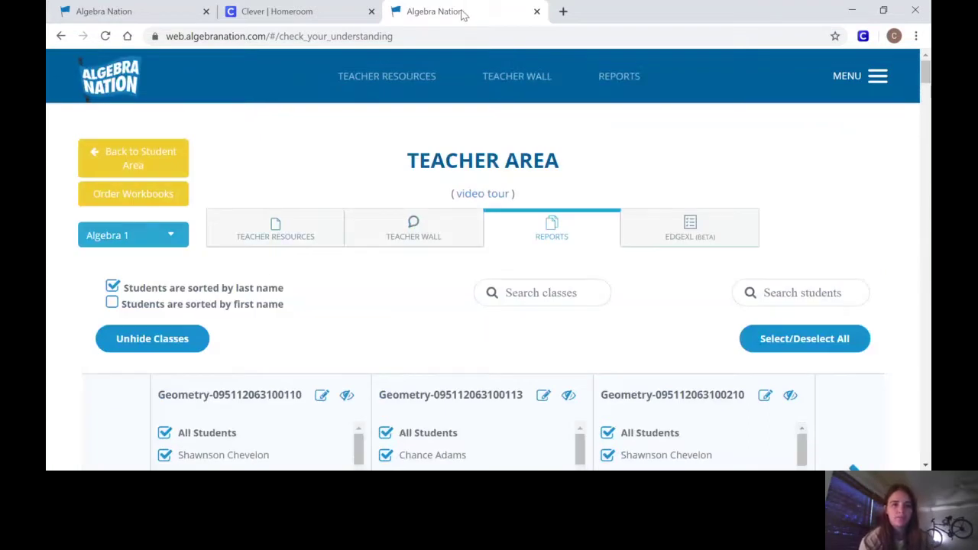
pyautogui.scroll(-10, 421, 321)
pyautogui.scroll(-20, 417, 325)
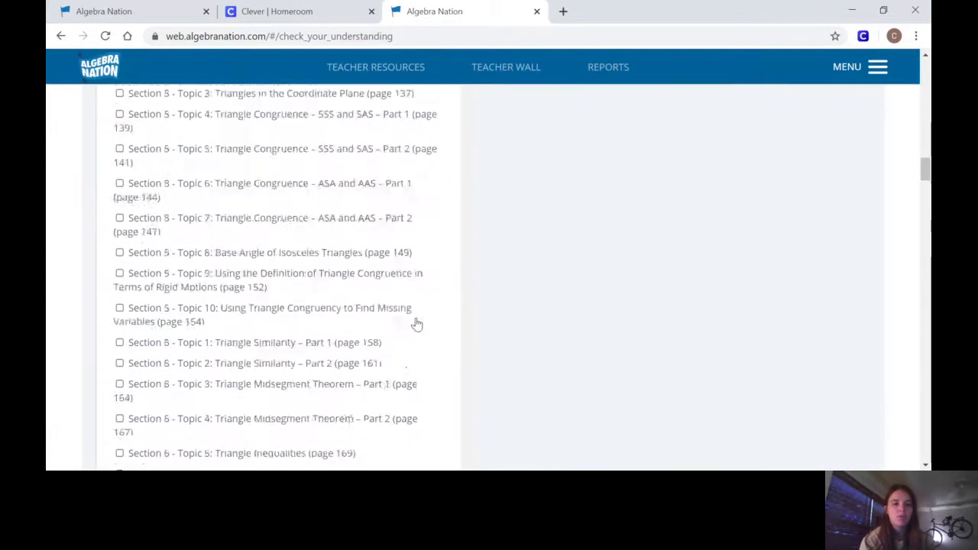
pyautogui.scroll(-20, 416, 325)
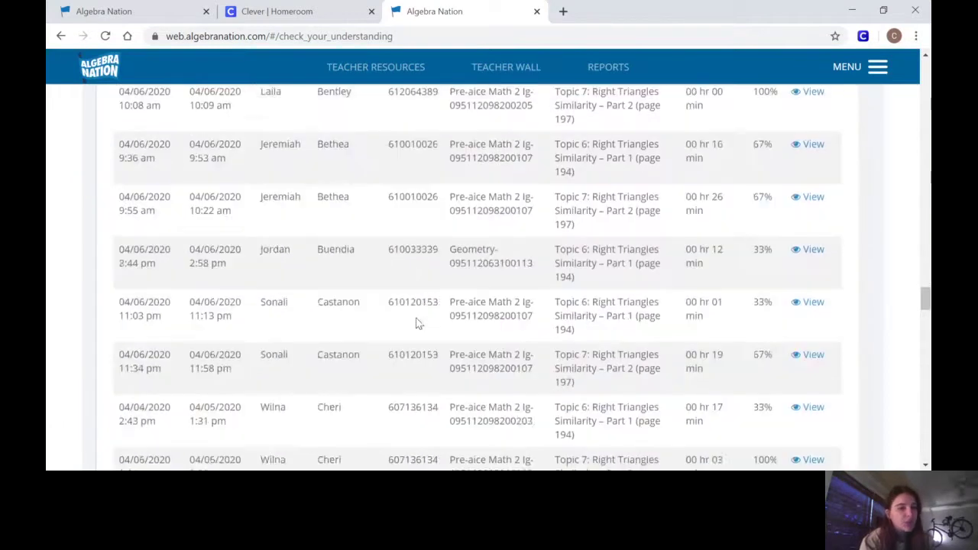
pyautogui.scroll(-2, 417, 324)
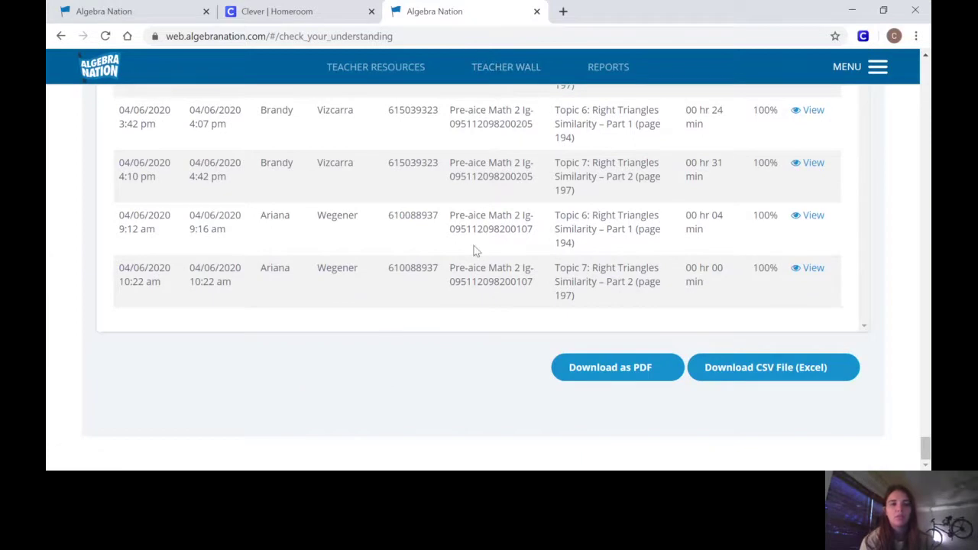
pyautogui.scroll(10, 473, 251)
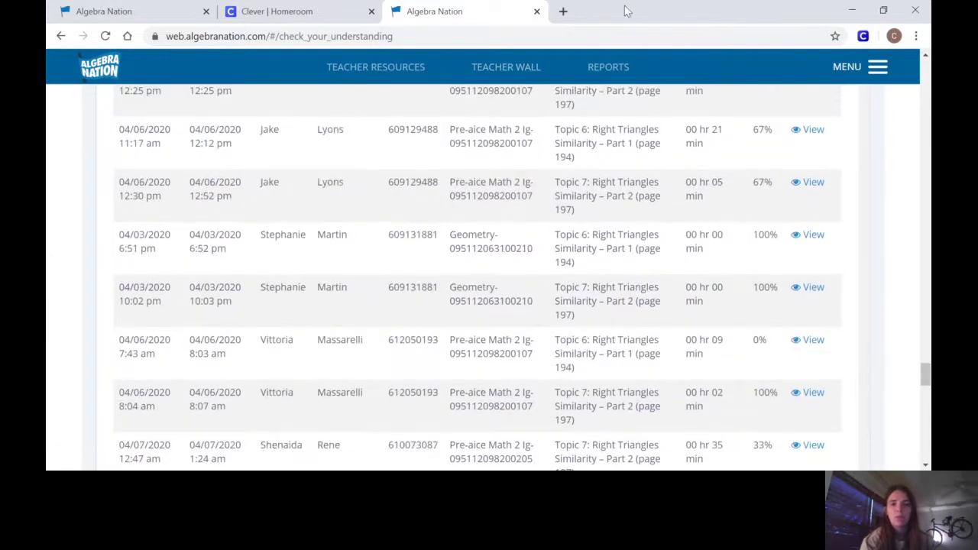